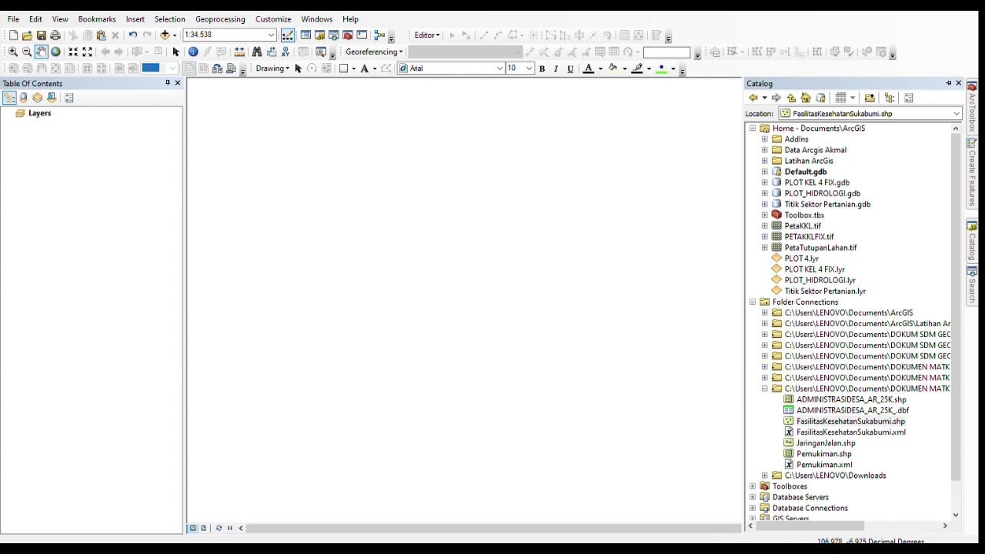
- Add FasilitasKesehatanSukabumi.shp from the connected data folder to the map
mouse_move(850, 421)
mouse_down()
mouse_move(684, 434)
mouse_move(673, 416)
mouse_up()
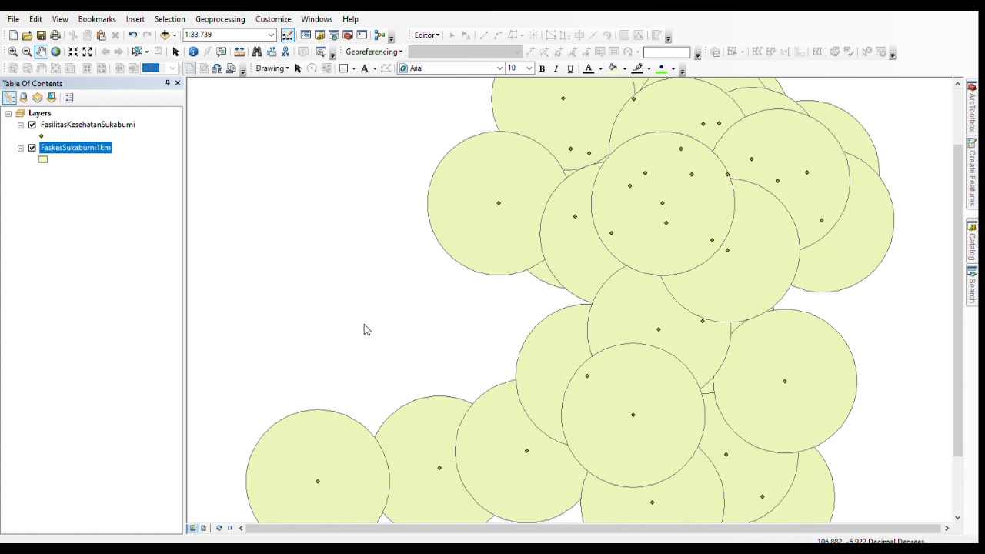
click(668, 338)
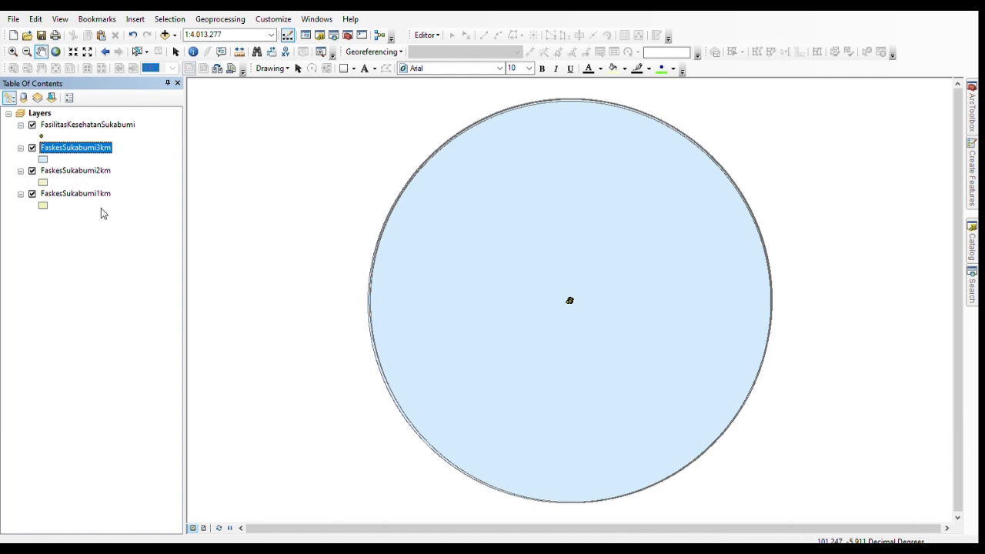
- Reorder the buffer layers so FaskesSukabumi1km is above FaskesSukabumi2km, with FaskesSukabumi3km beneath both
key(Up)
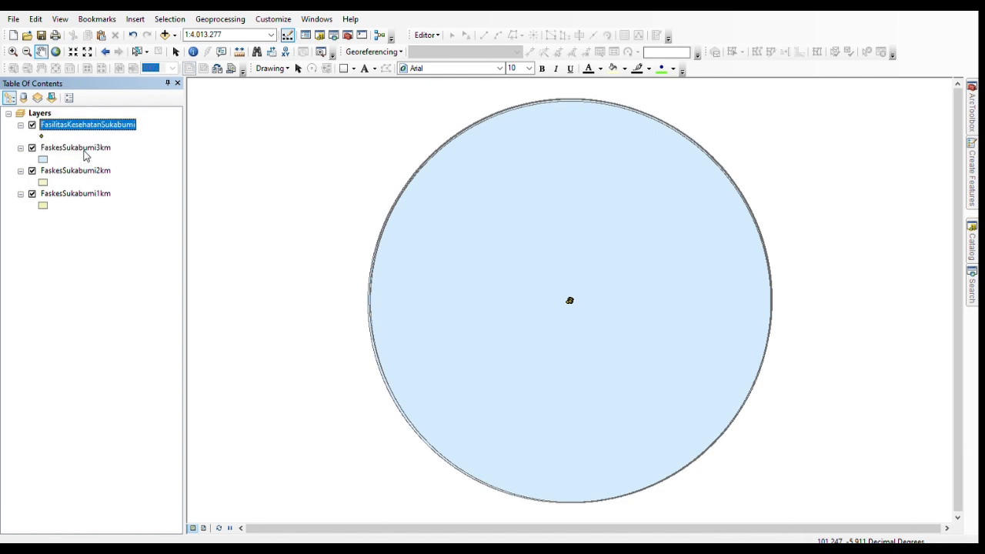
click(128, 232)
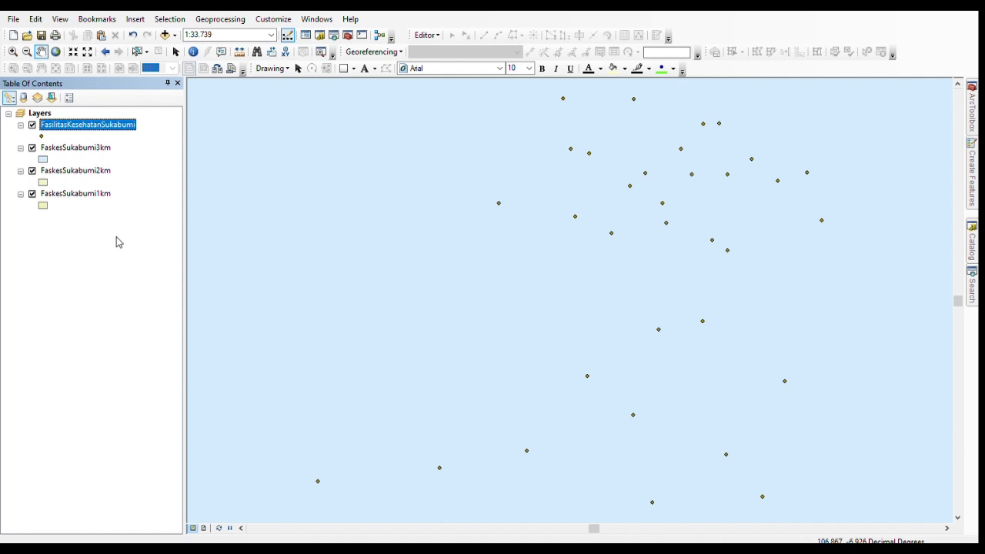
drag(115, 198, 113, 176)
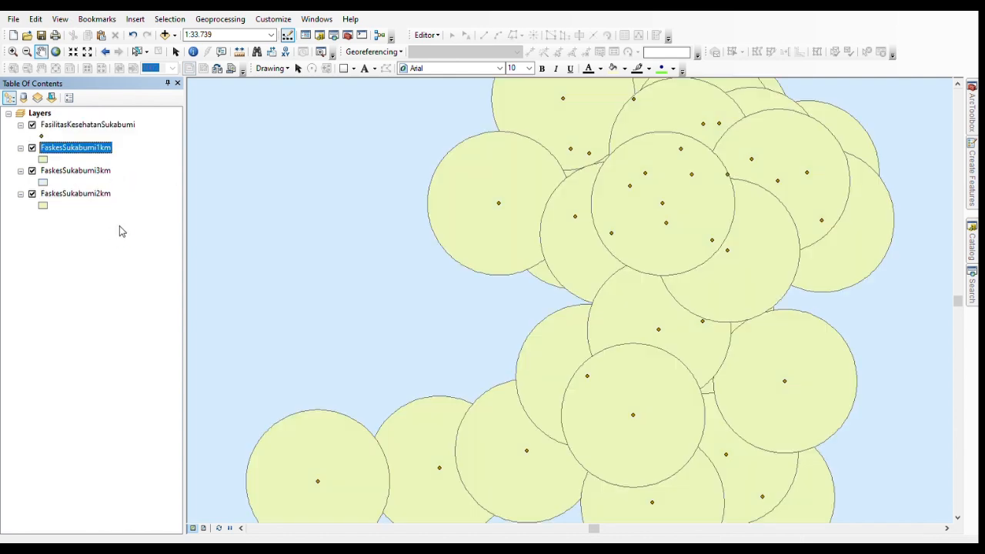
drag(119, 234, 121, 205)
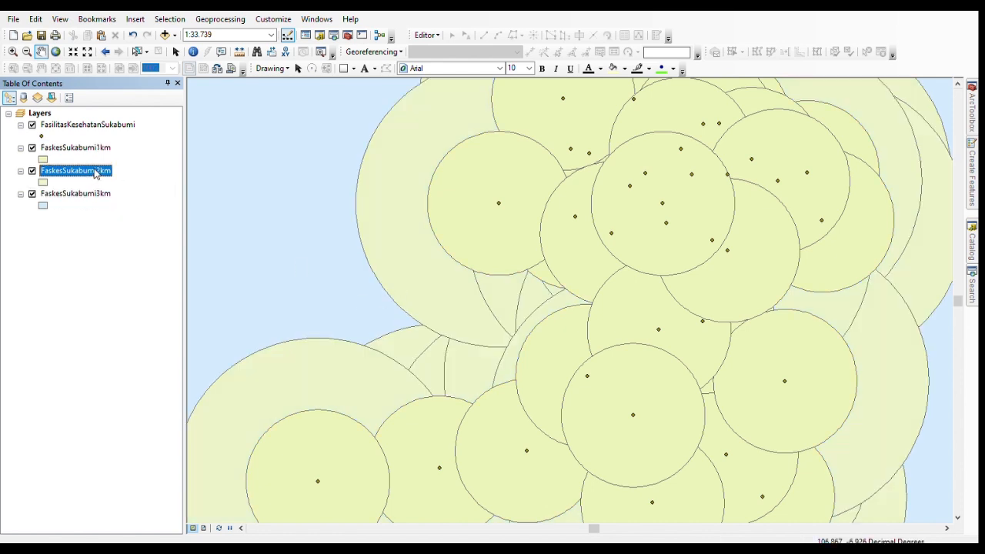
click(106, 125)
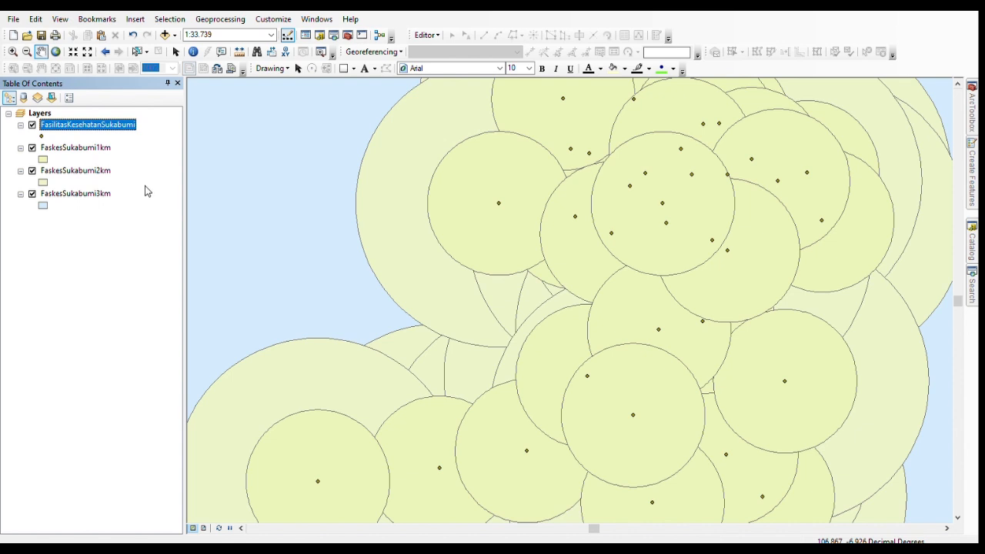
- Merge all buffer polygons of FaskesSukabumi1km into a single feature in an edit session
drag(355, 177, 518, 268)
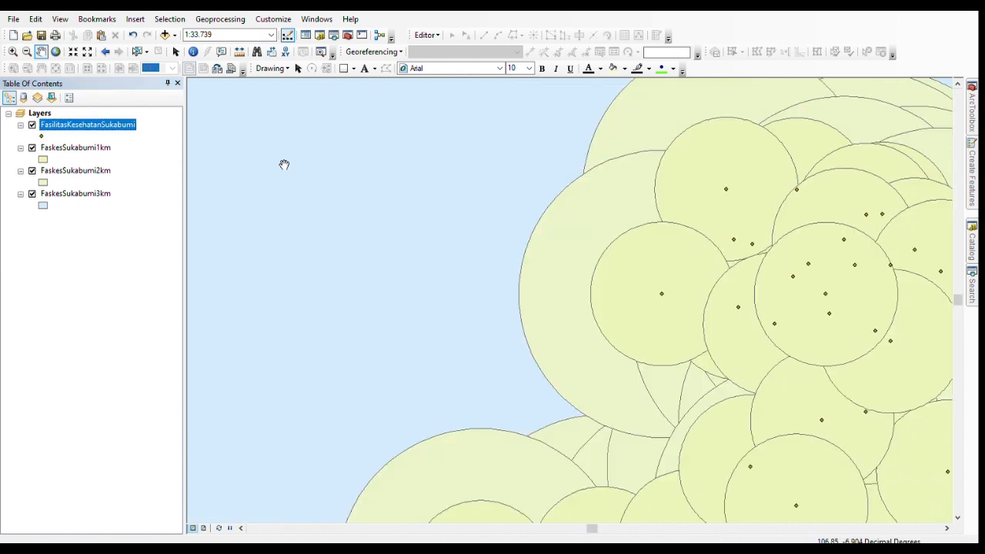
click(26, 52)
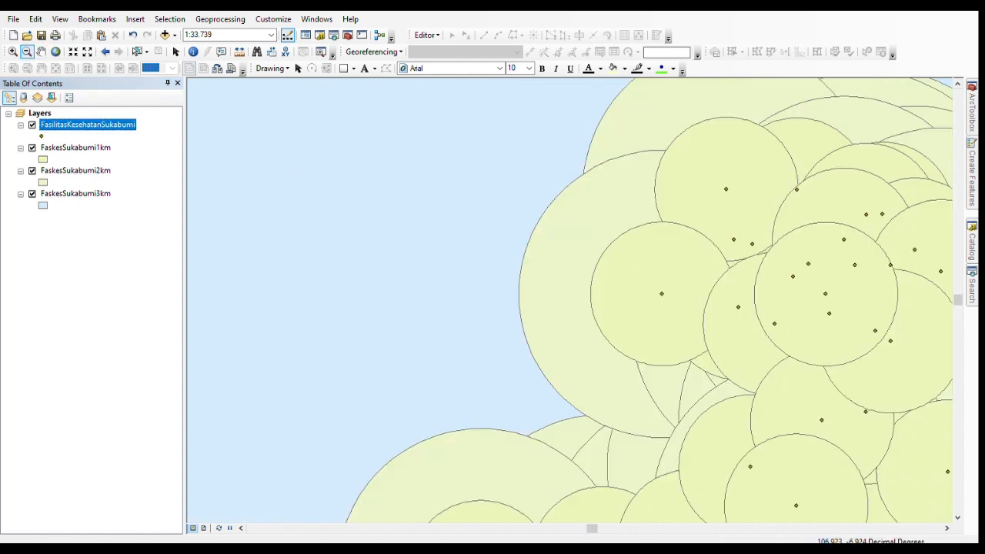
click(811, 338)
click(826, 392)
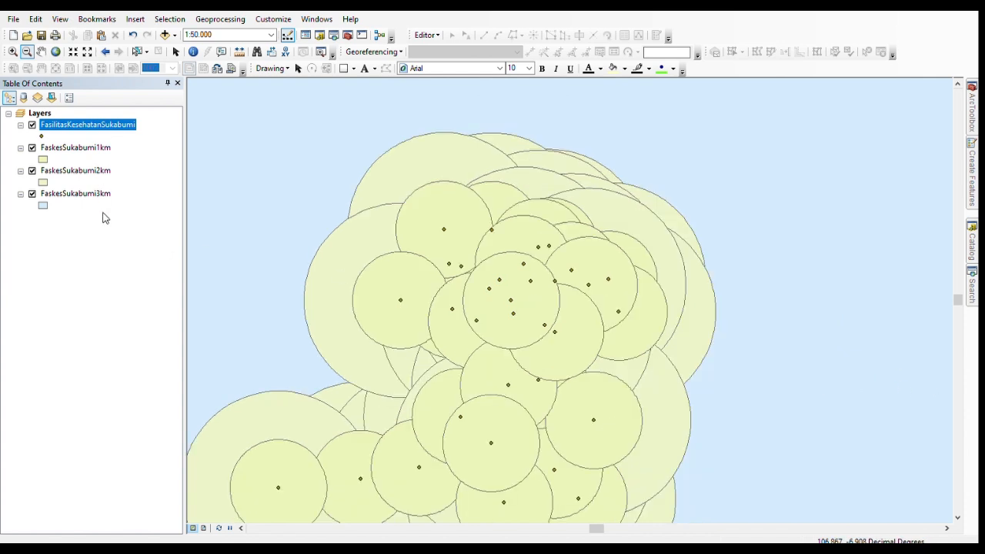
click(100, 172)
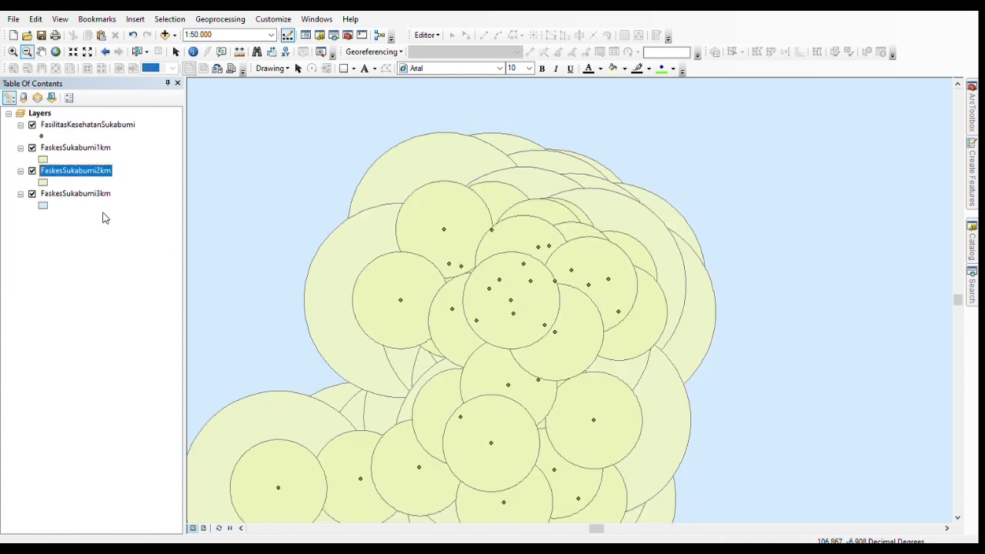
click(153, 310)
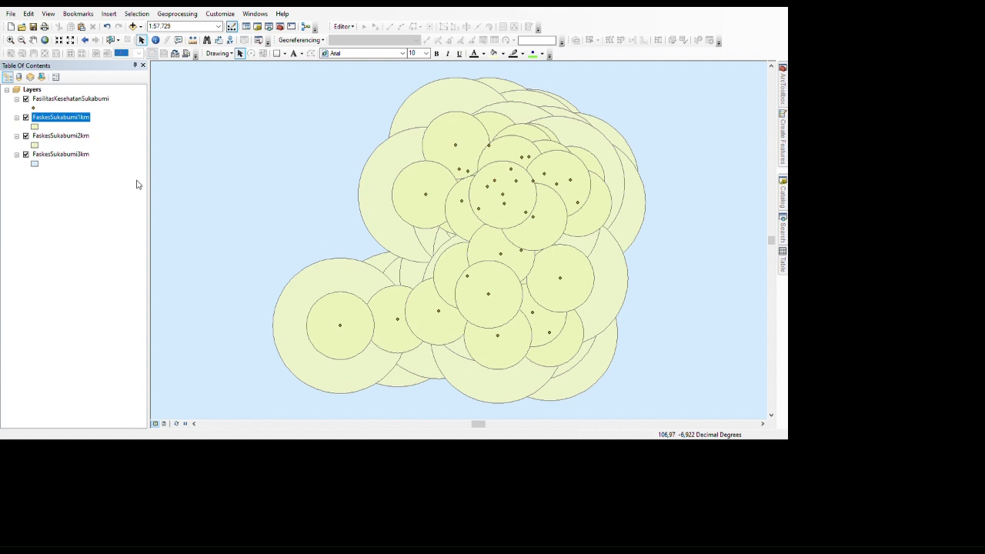
key(ctrl+t)
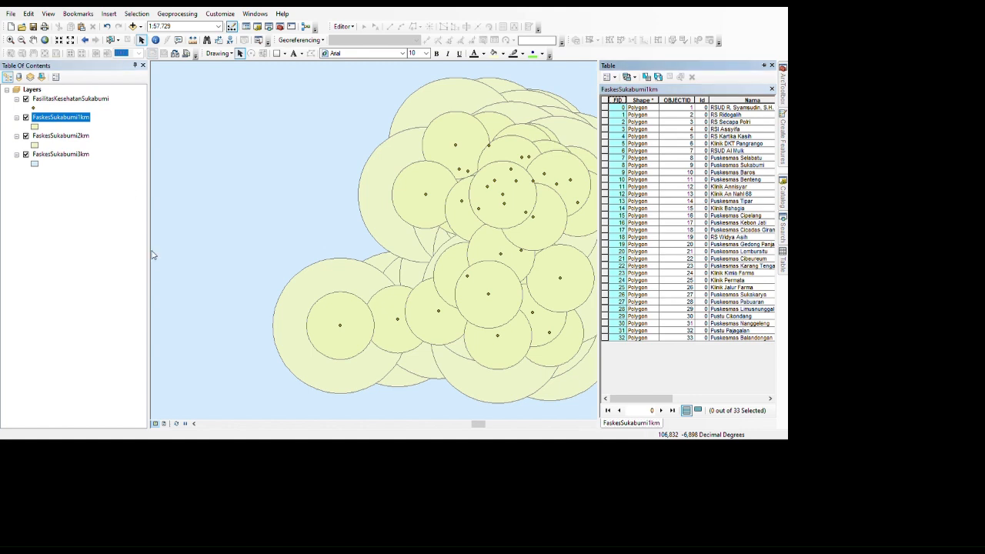
click(316, 304)
click(776, 129)
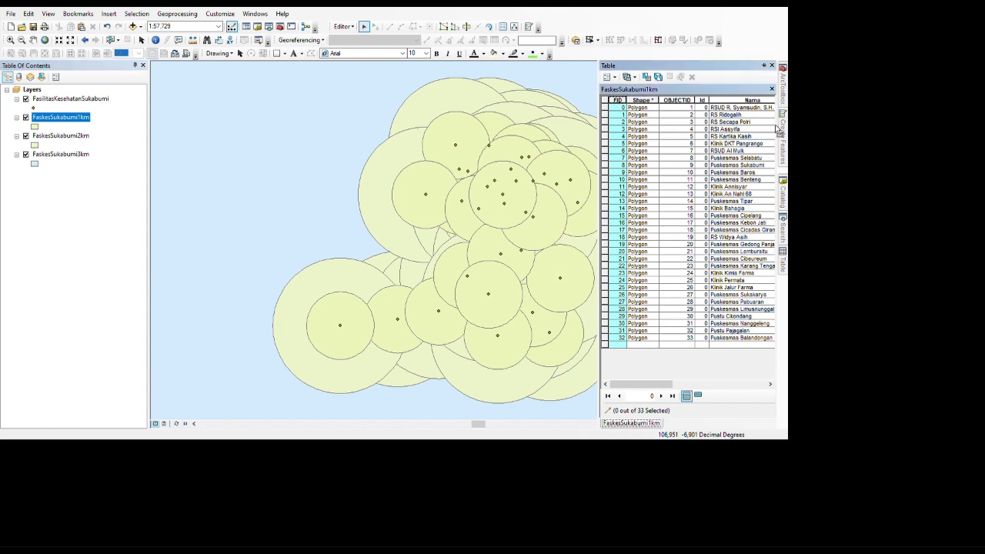
key(ctrl+a)
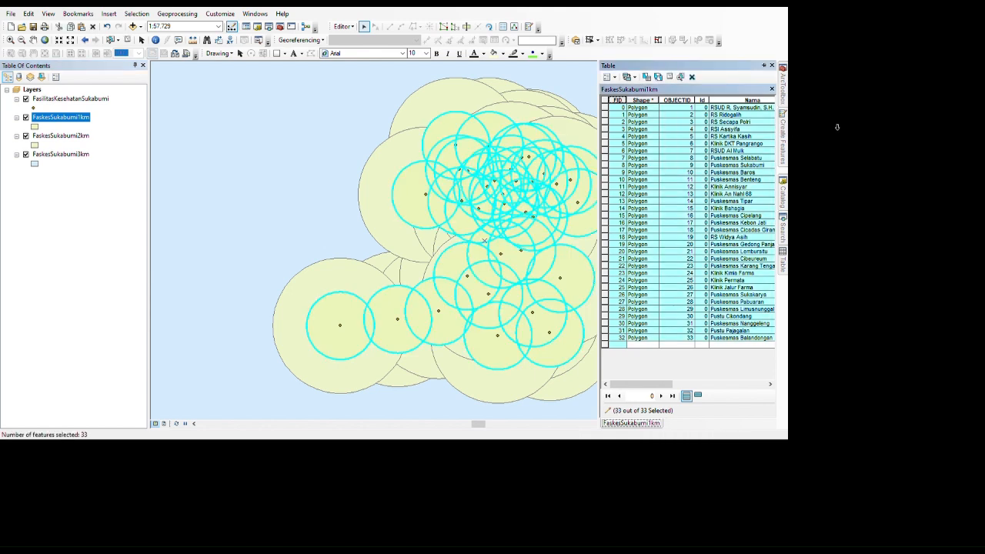
click(833, 136)
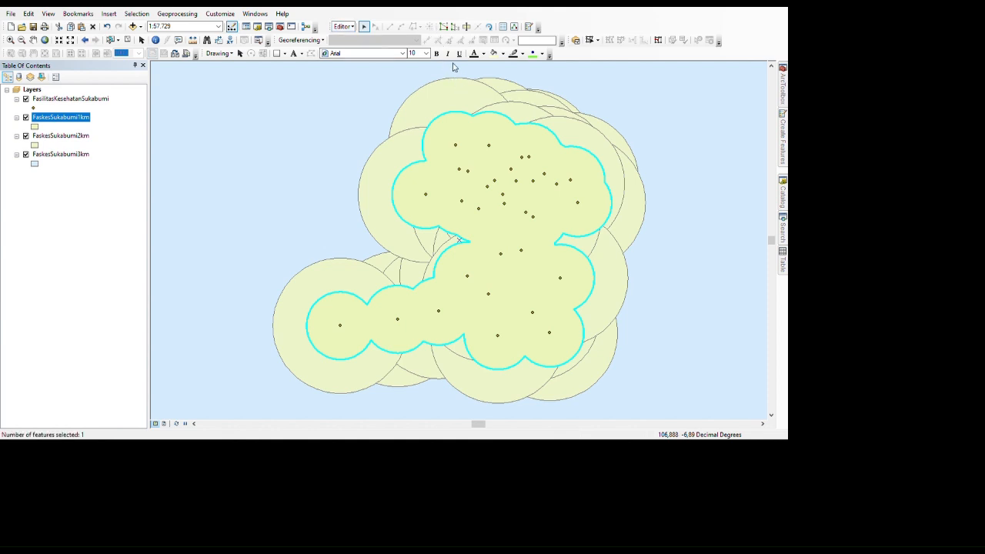
click(452, 70)
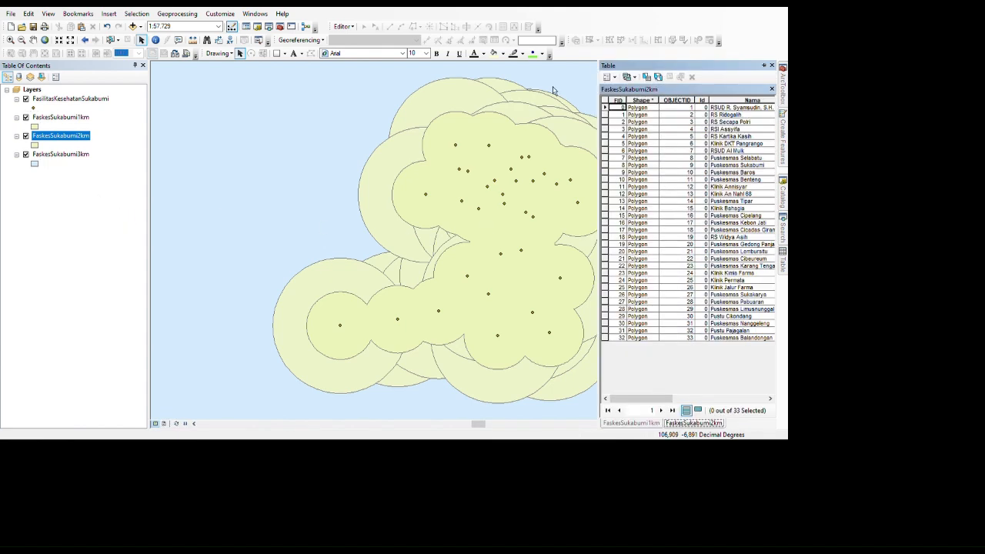
- Merge all buffer polygons of FaskesSukabumi2km into a single feature in an edit session
click(112, 171)
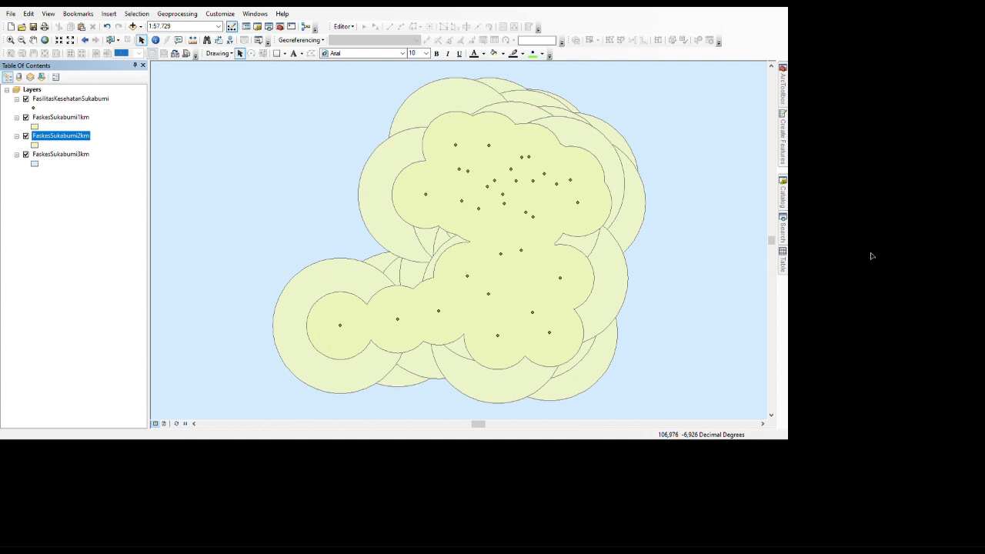
mouse_move(978, 312)
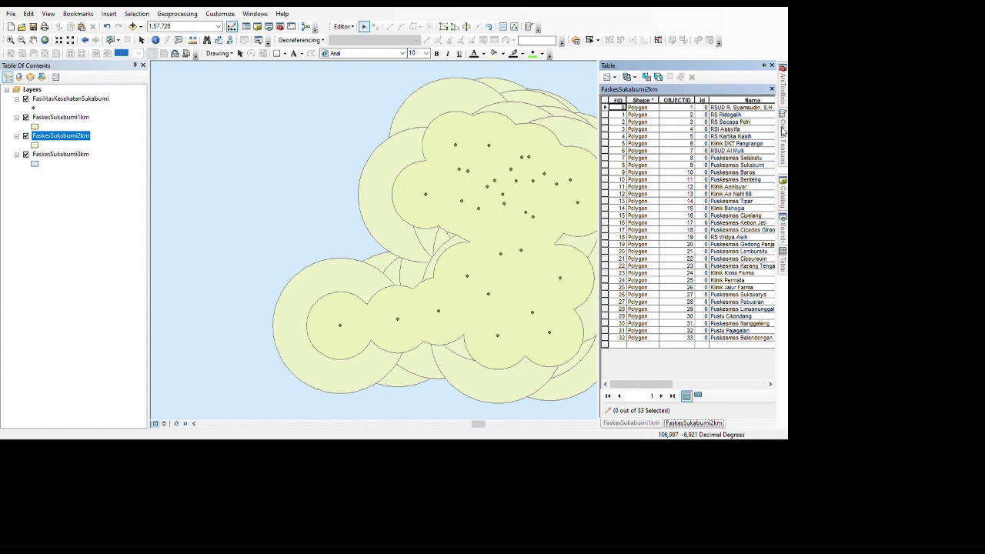
key(ctrl+a)
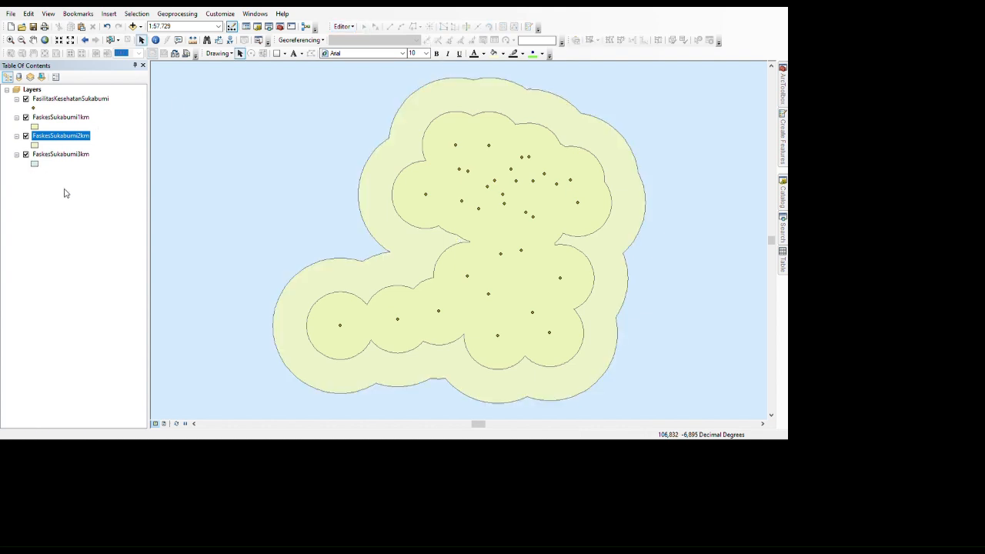
- Start an edit session on FaskesSukabumi3km and select all of its buffer polygons from the attribute table
key(Down)
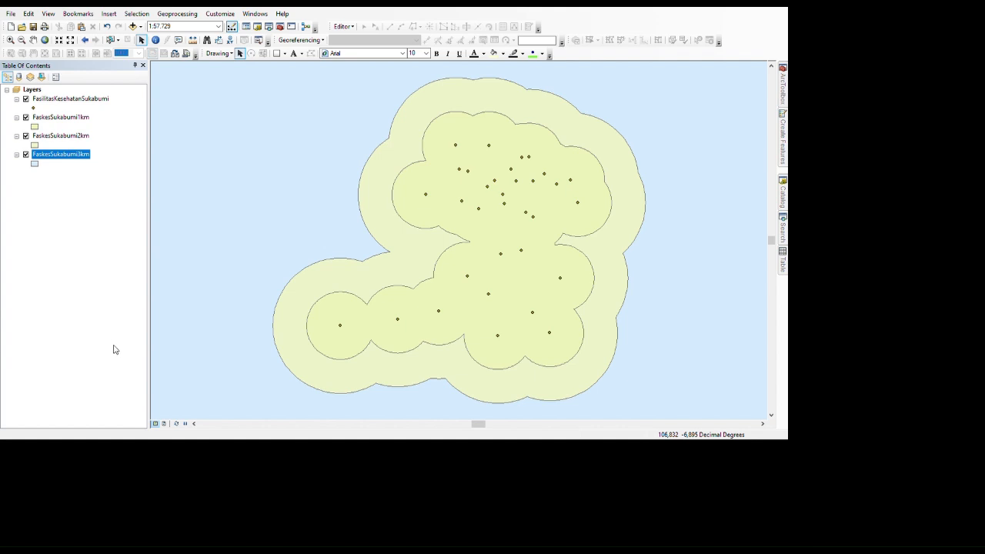
click(267, 354)
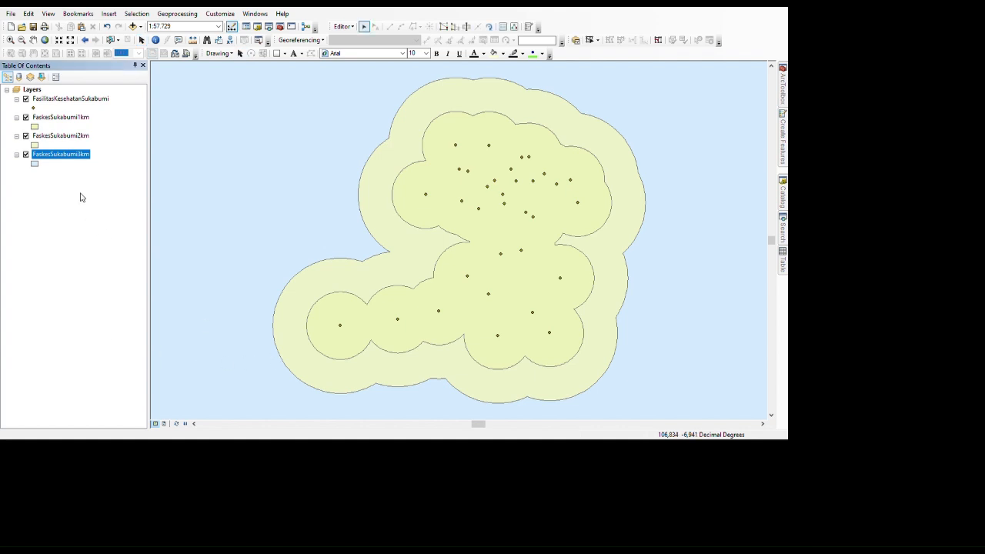
key(ctrl+t)
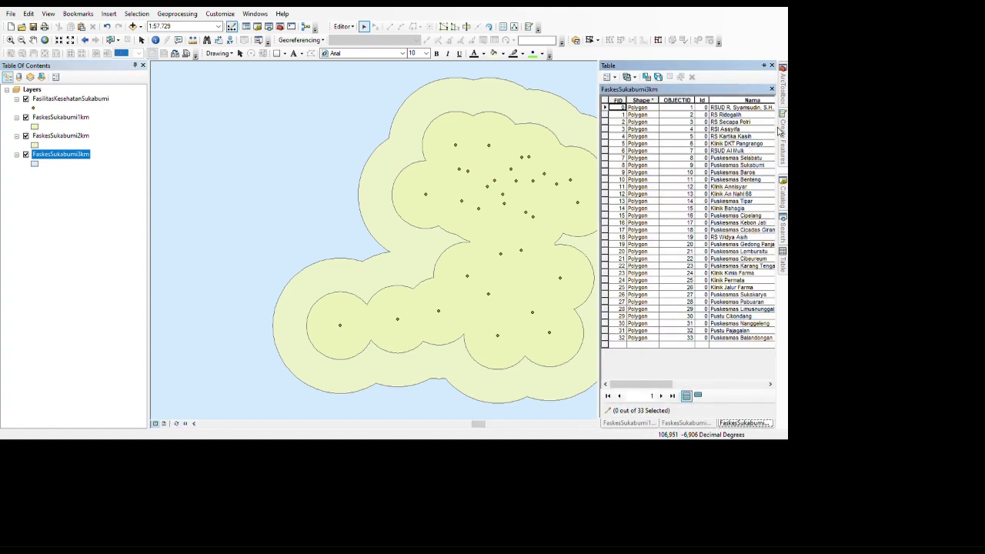
key(Up)
key(ctrl+a)
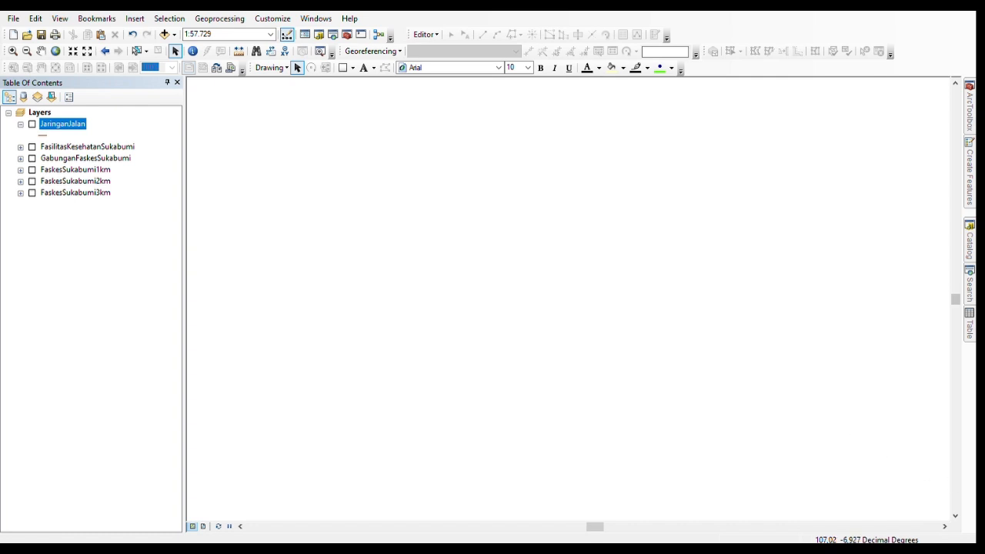
- Make the JaringanJalan road network layer visible on the map
mouse_move(969, 245)
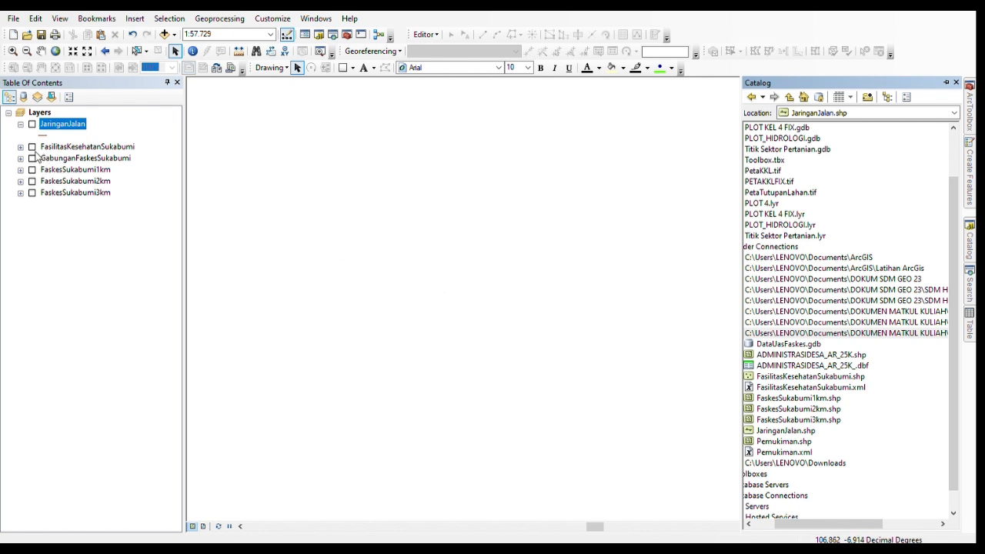
key(space)
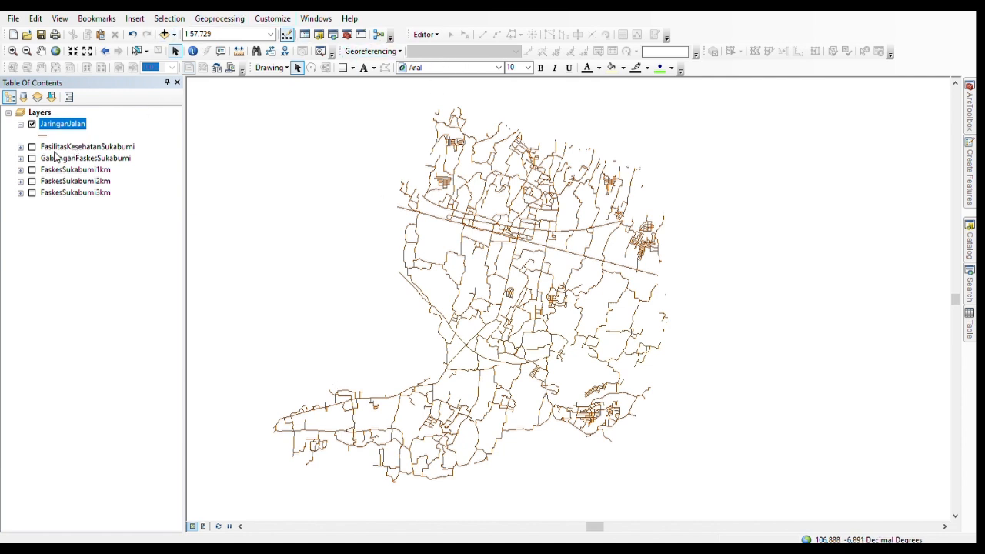
key(space)
key(space)
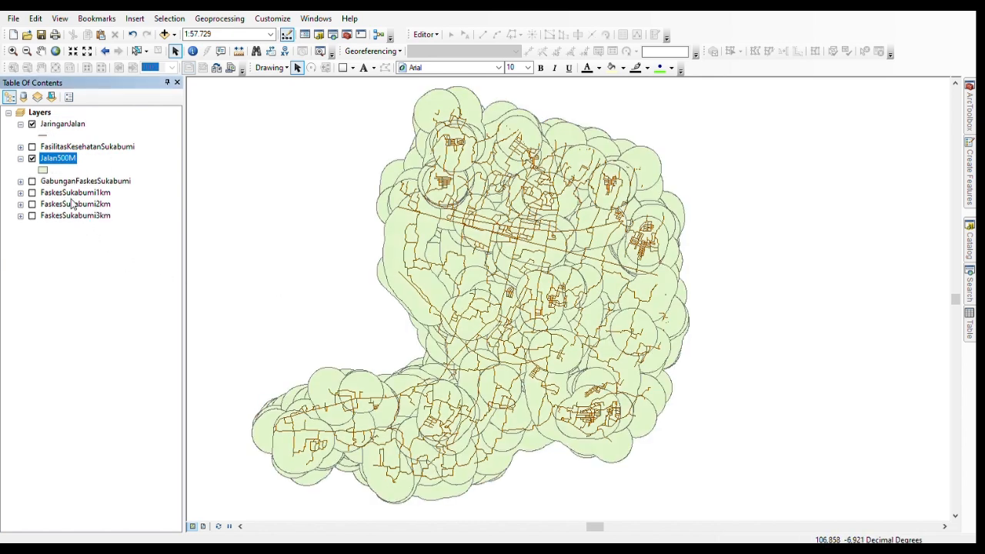
- Move the Jalan500M buffer layer directly beneath JaringanJalan and inspect it with the road lines hidden and shown
drag(70, 157, 70, 144)
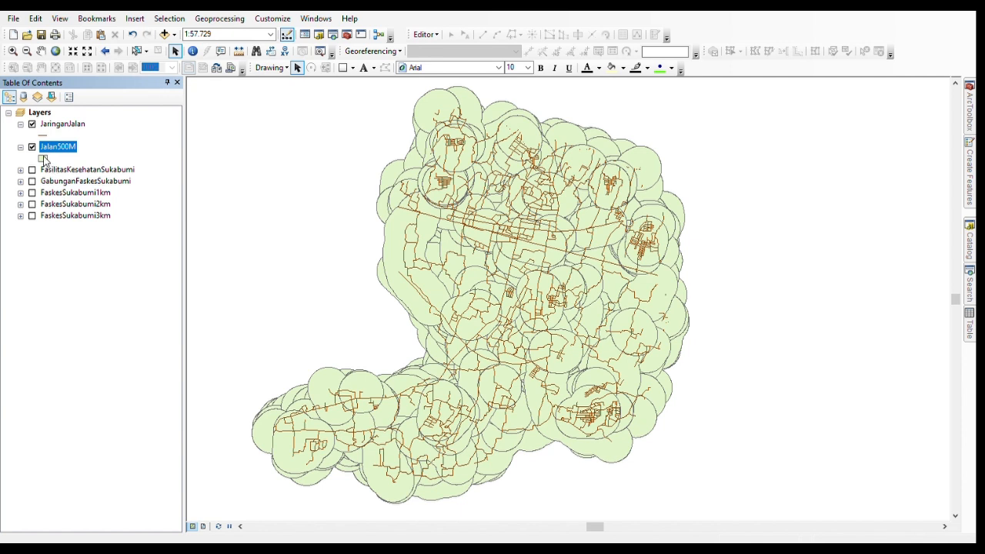
click(32, 124)
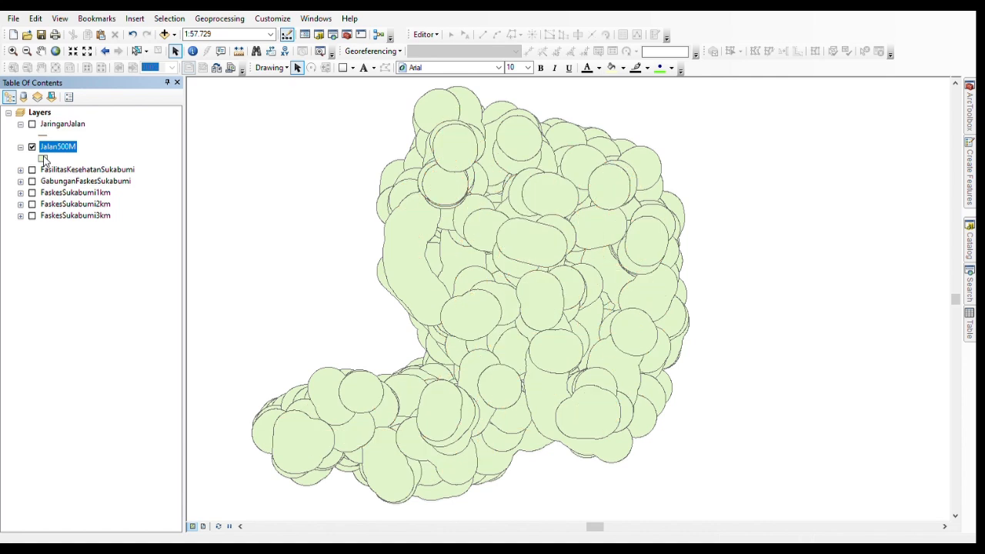
click(32, 123)
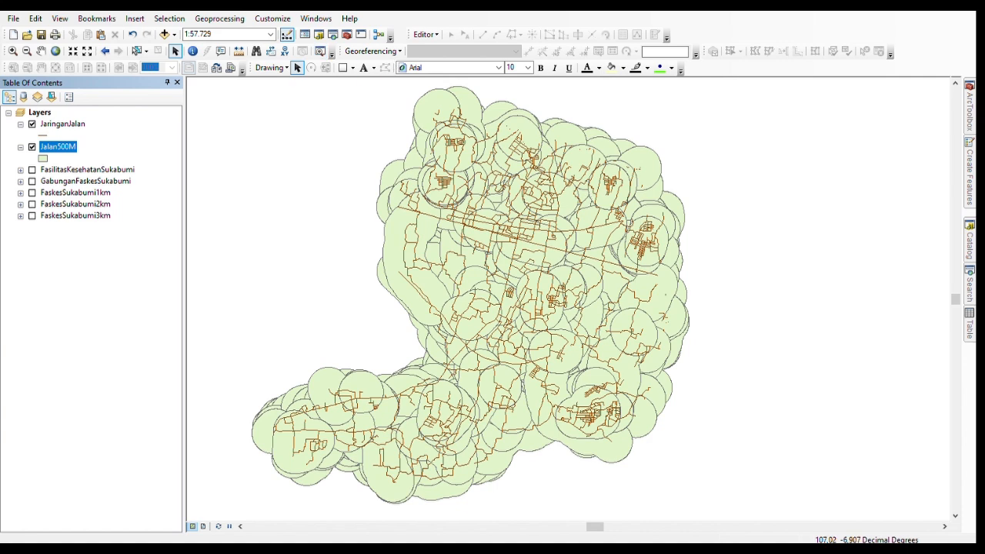
- Add the Jalan feature class from DataUasFaskes.gdb to the map
click(969, 240)
double_click(785, 344)
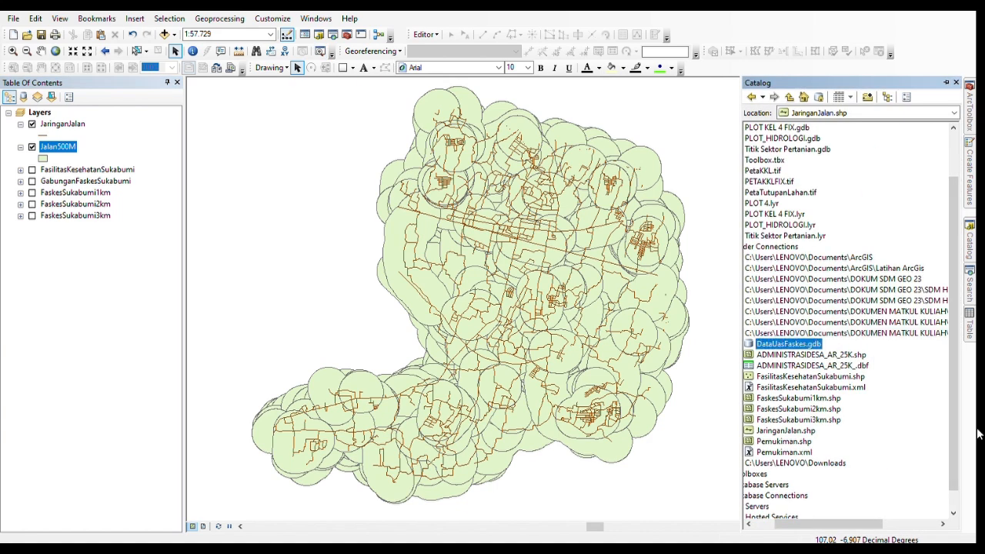
drag(777, 366, 596, 369)
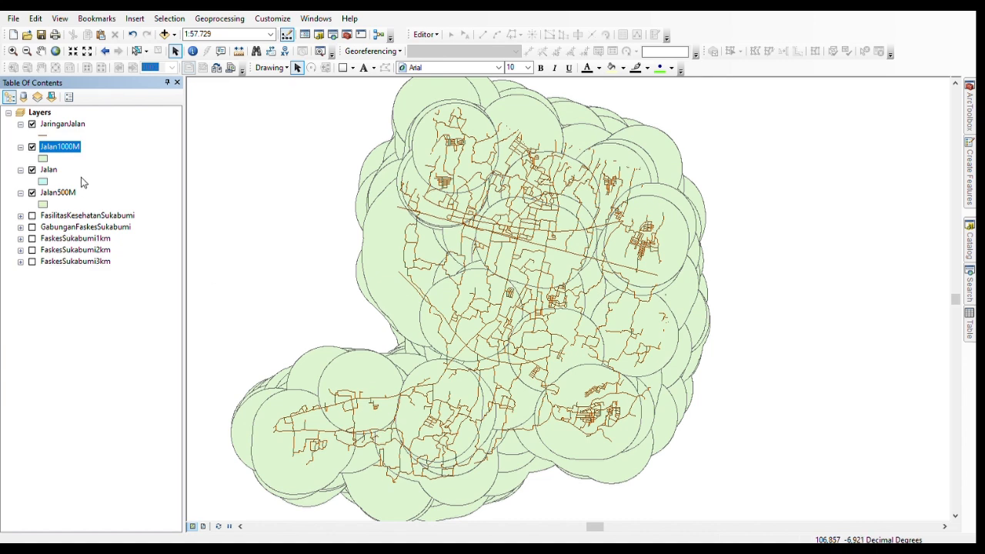
- Move the Jalan1000M layer below Jalan500M and open the attribute table of the Jalan layer
drag(77, 189, 85, 209)
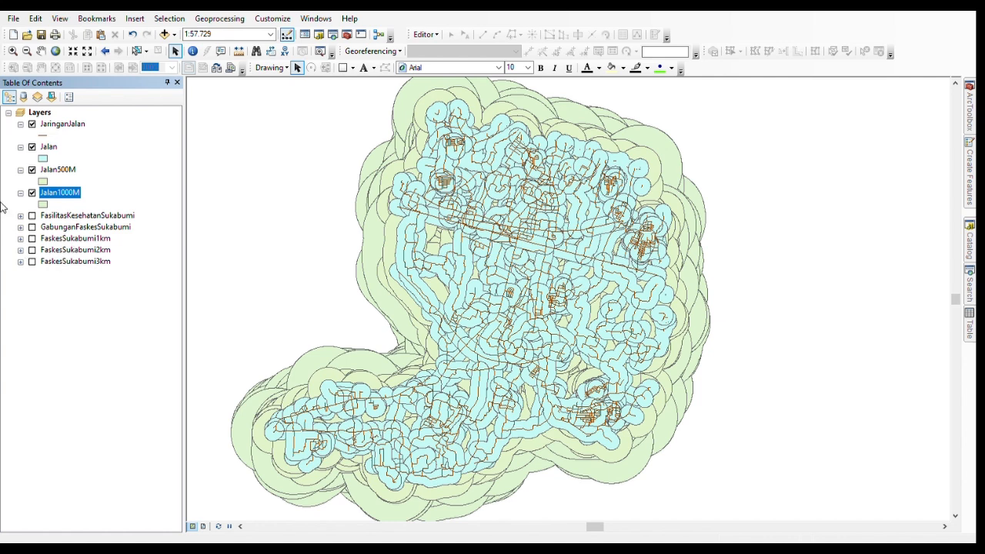
click(32, 193)
click(49, 147)
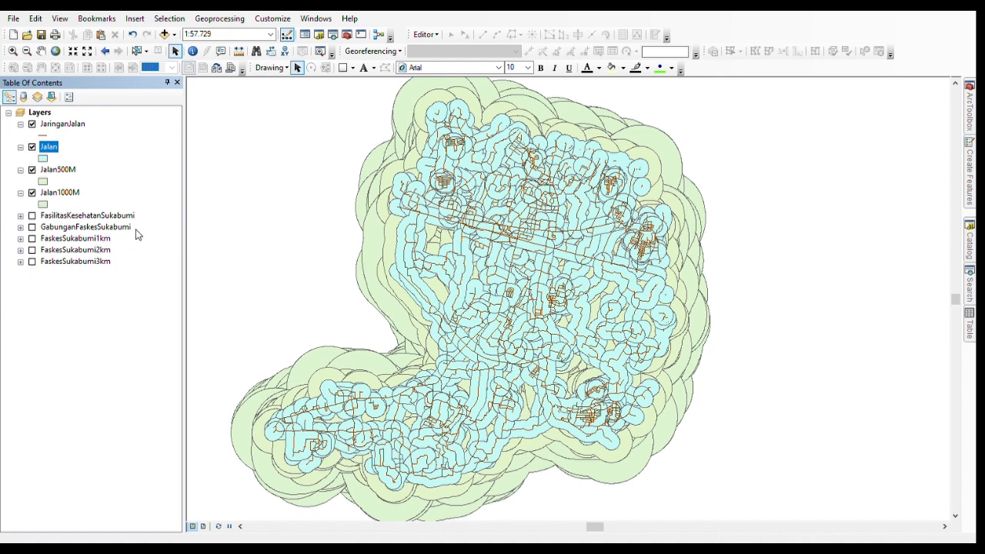
key(ctrl+t)
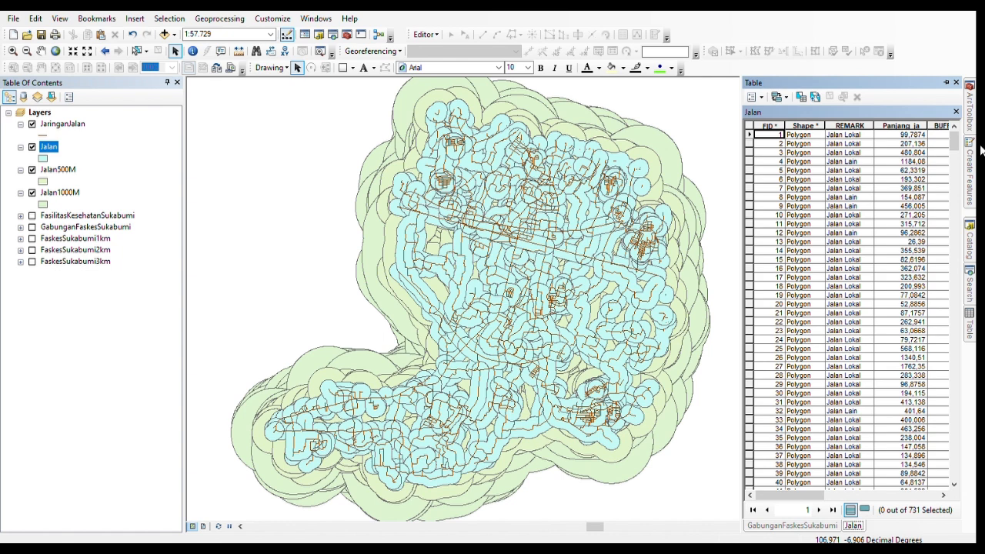
- Select all polygons of the Jalan layer, merge them into a single feature and end the edit session
click(765, 126)
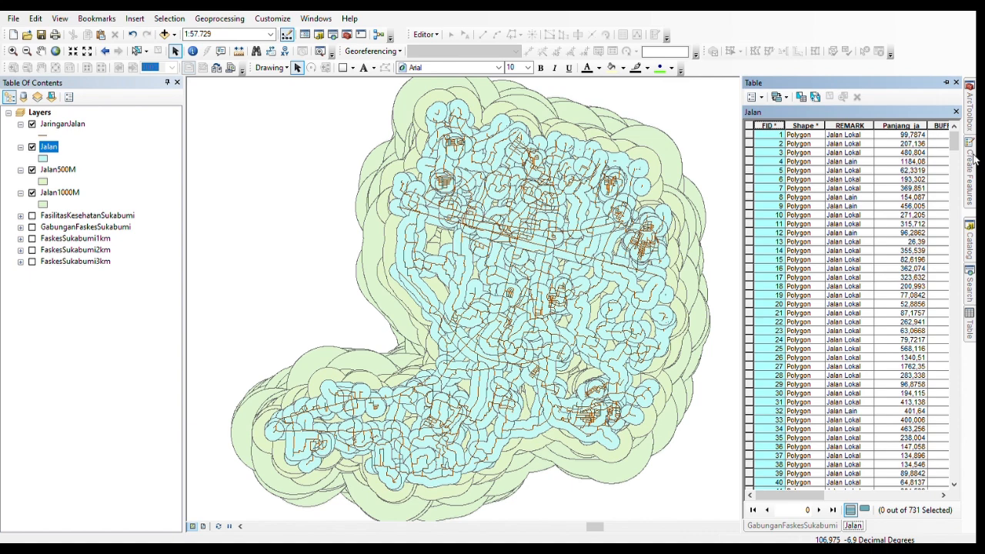
key(ctrl+a)
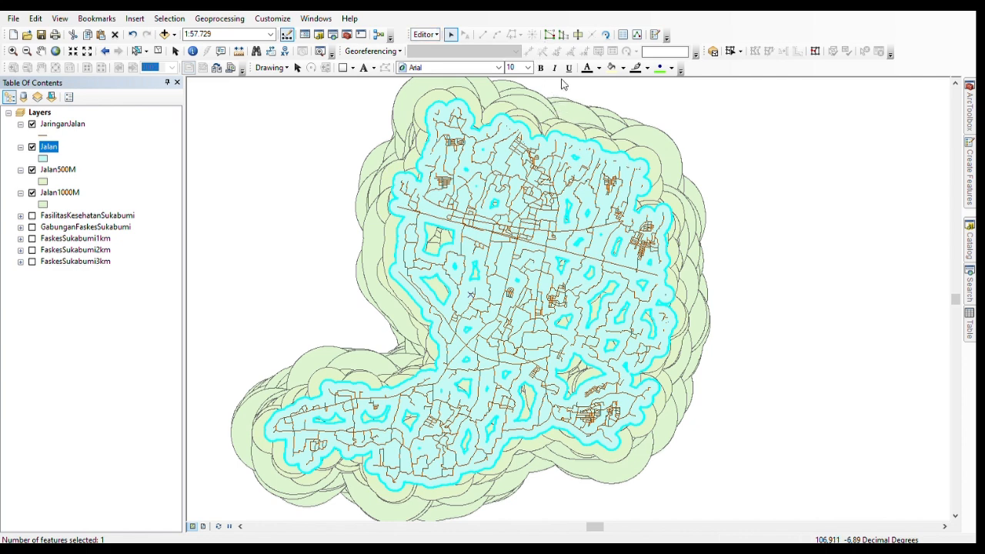
click(449, 65)
- Merge all Jalan500M buffer polygons into a single feature and end the edit session
click(58, 169)
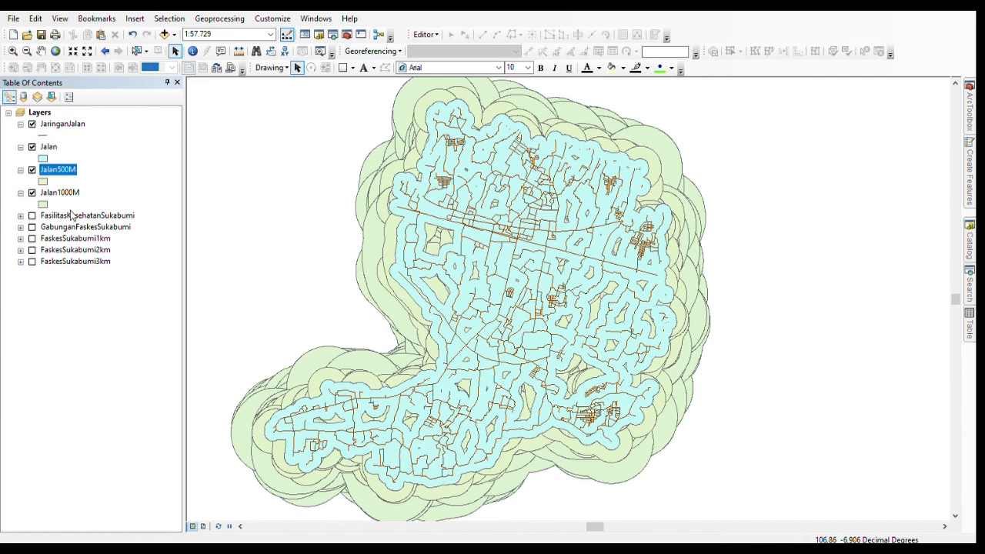
key(ctrl+t)
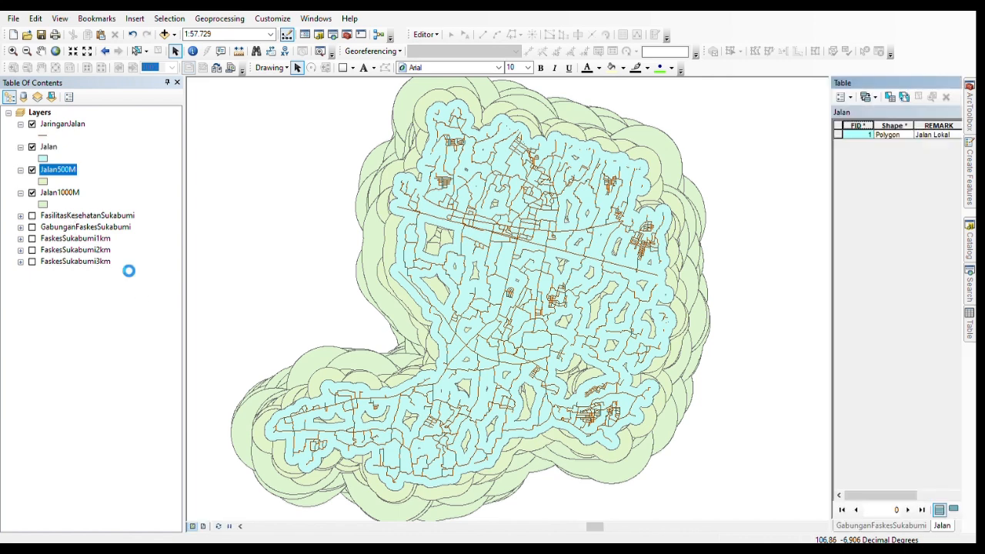
key(ctrl+a)
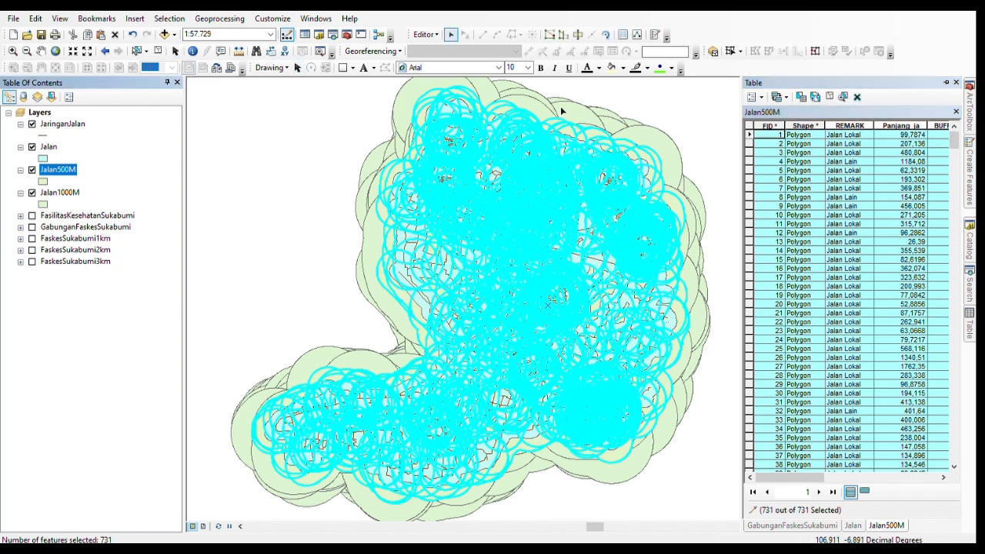
click(425, 35)
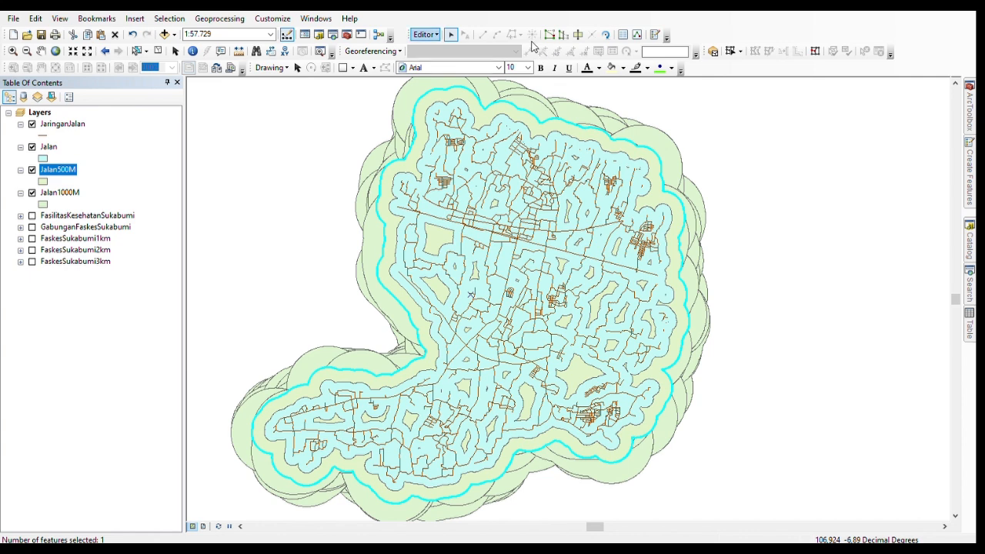
click(425, 34)
click(450, 61)
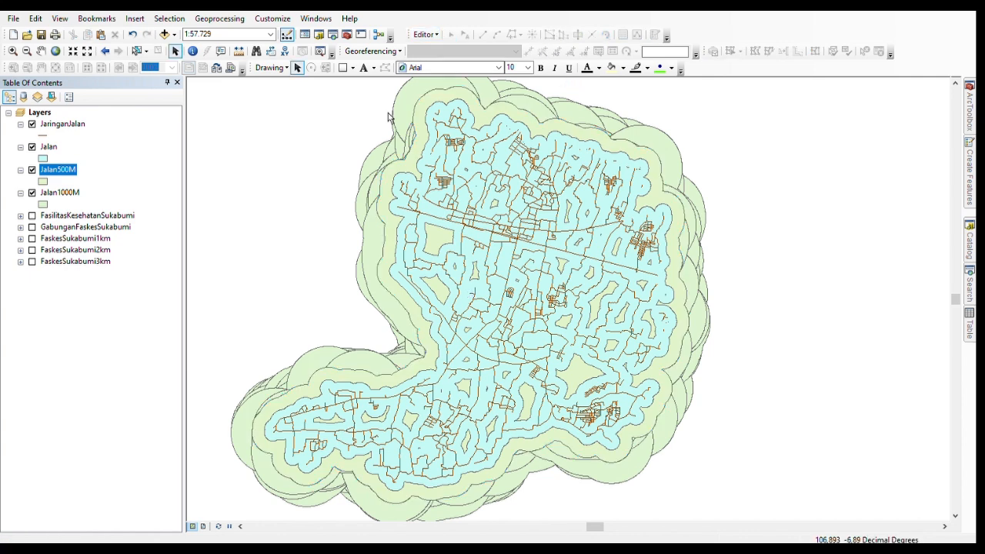
- Edit the Jalan1000M layer, merging all its buffer polygons into a single feature, and end the edit session
click(61, 192)
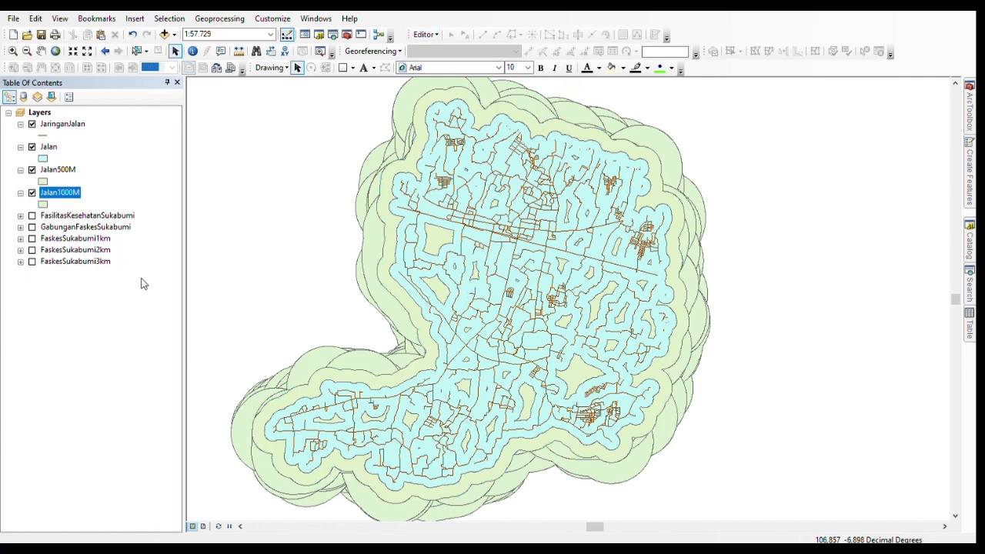
click(334, 443)
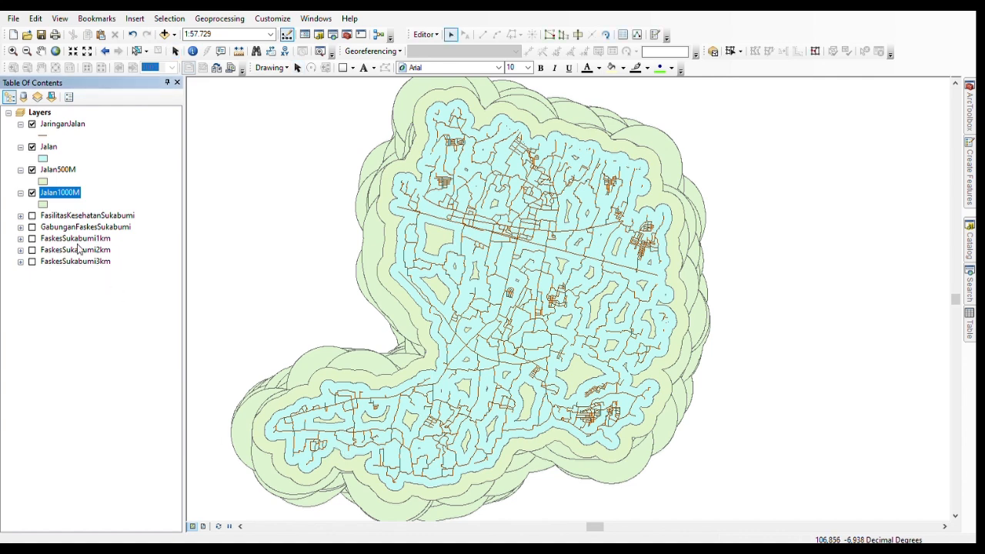
click(132, 294)
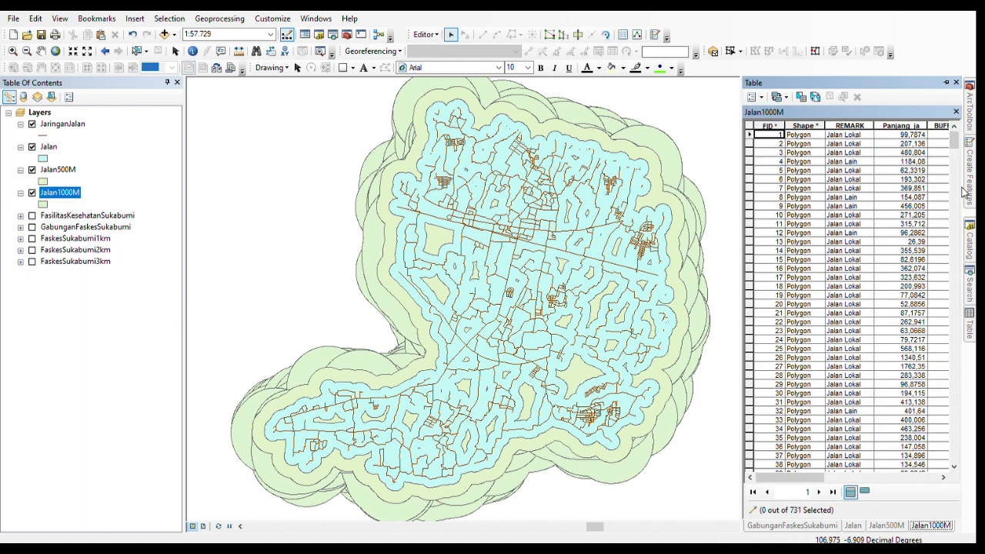
click(804, 125)
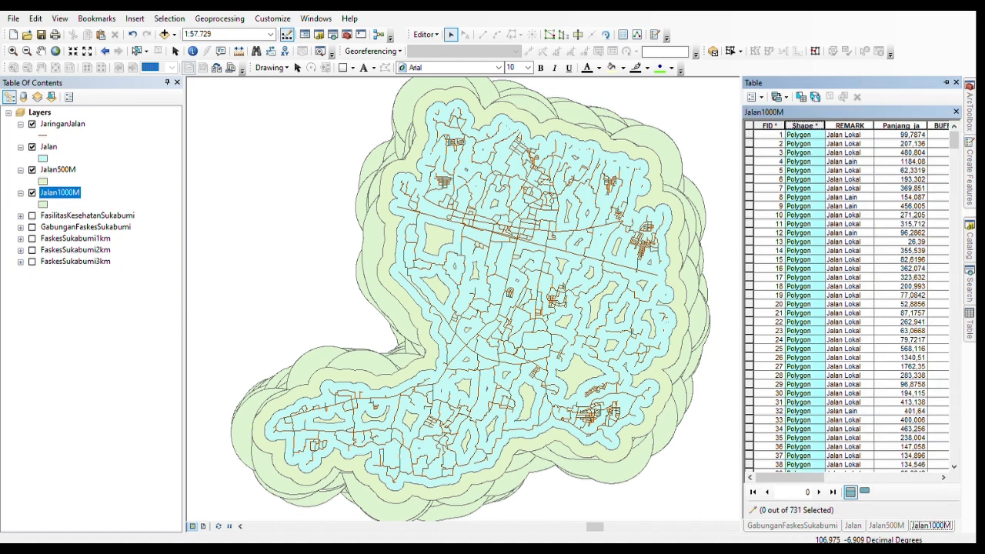
key(ctrl+a)
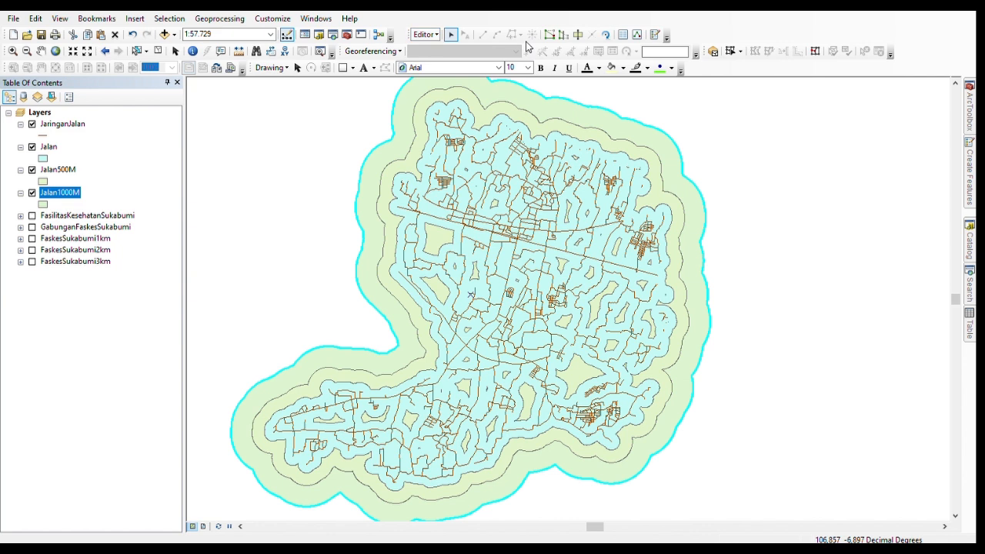
click(581, 101)
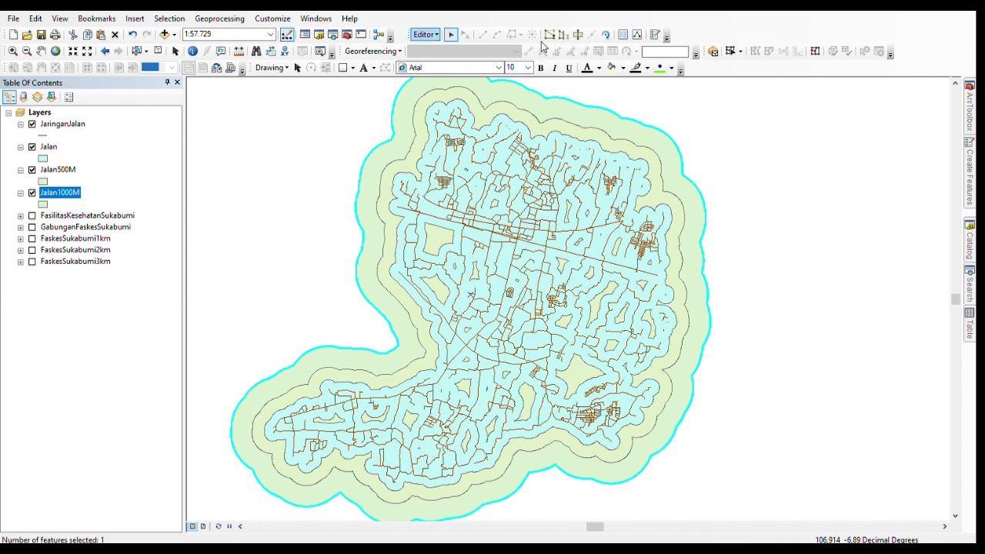
click(557, 76)
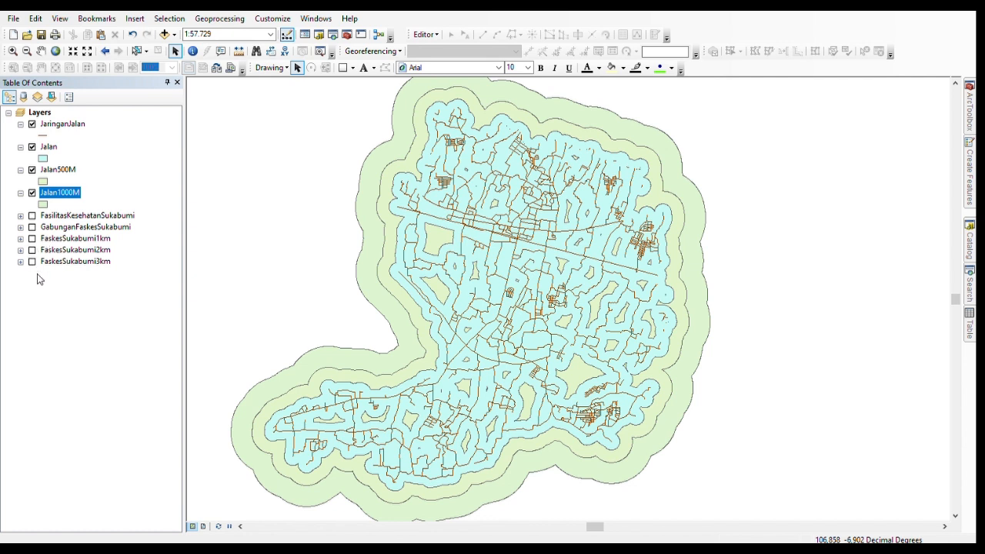
- Remove the FaskesSukabumi1km, FaskesSukabumi2km and FaskesSukabumi3km layers from the map
click(61, 298)
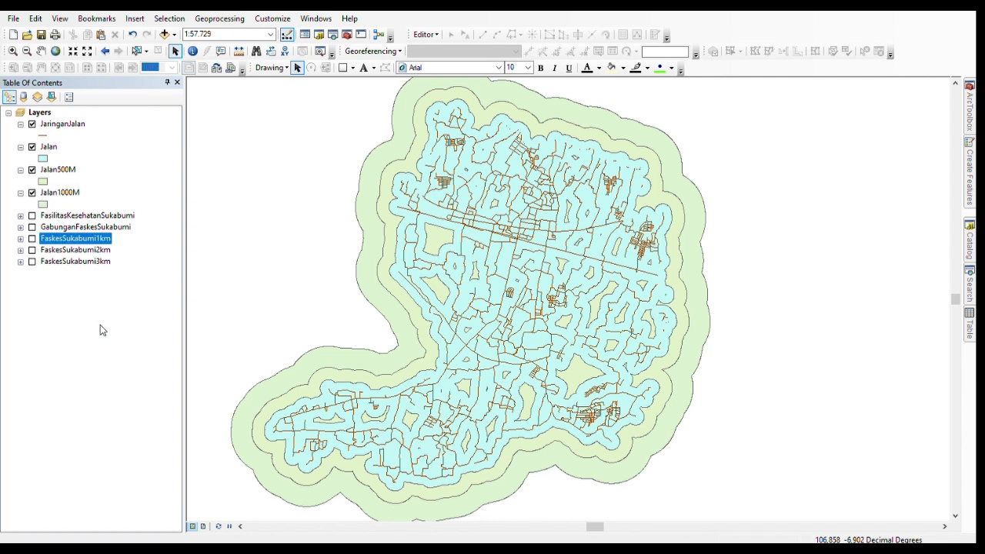
key(Delete)
click(64, 298)
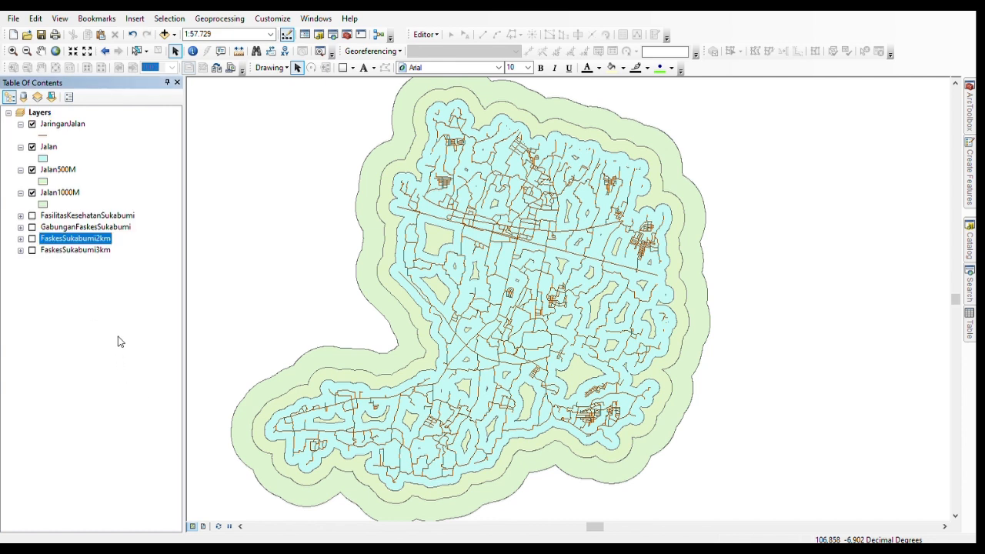
key(Delete)
click(83, 295)
key(Delete)
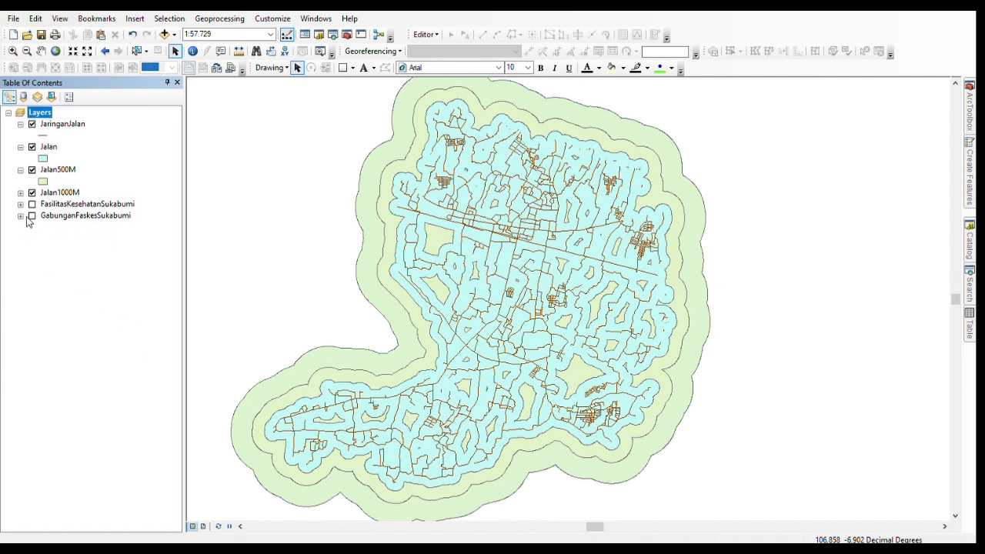
- Collapse the legends of the Jalan500M, Jalan and JaringanJalan layers
click(20, 169)
click(20, 146)
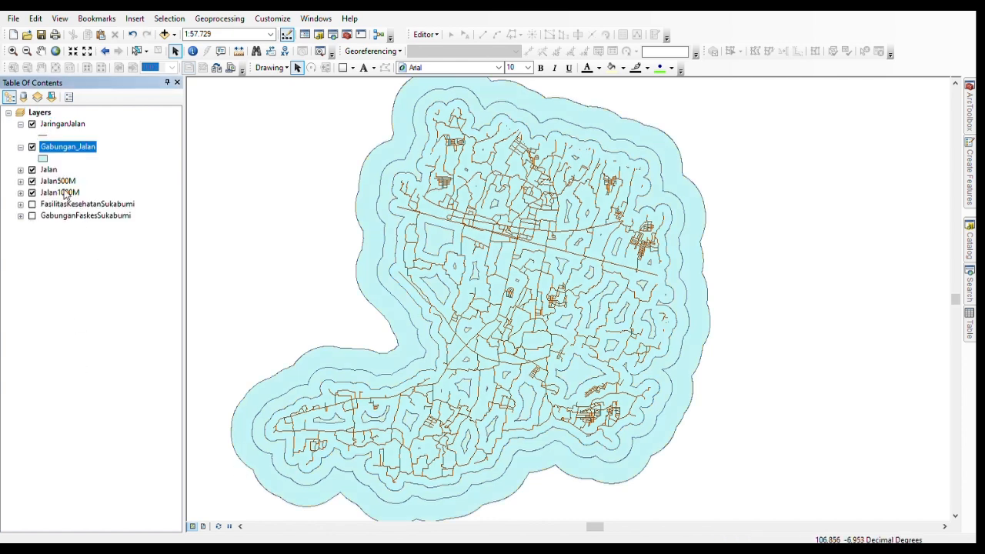
click(21, 123)
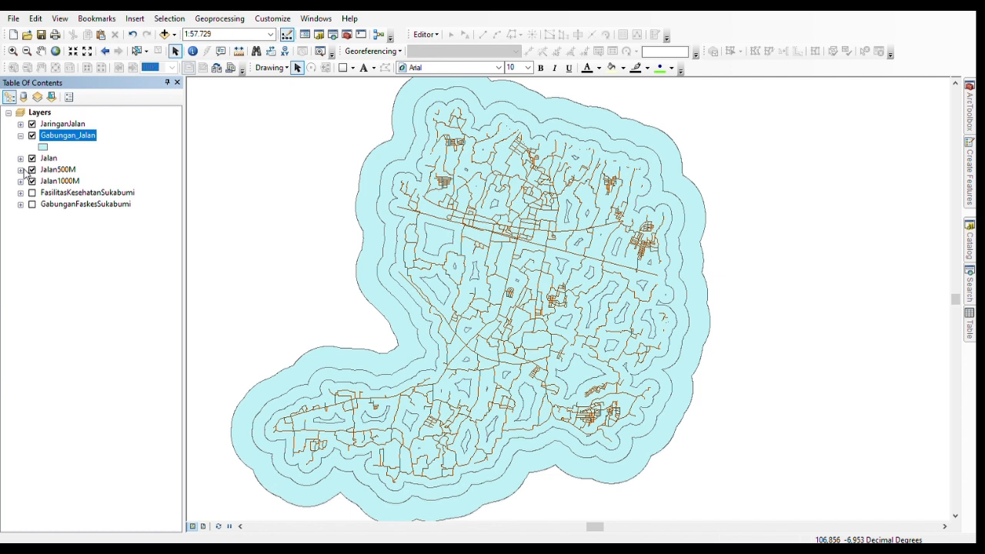
- Remove the Jalan, Jalan500M and Jalan1000M layers from the map and place Gabungan_Jalan directly beneath JaringanJalan
drag(58, 169, 51, 152)
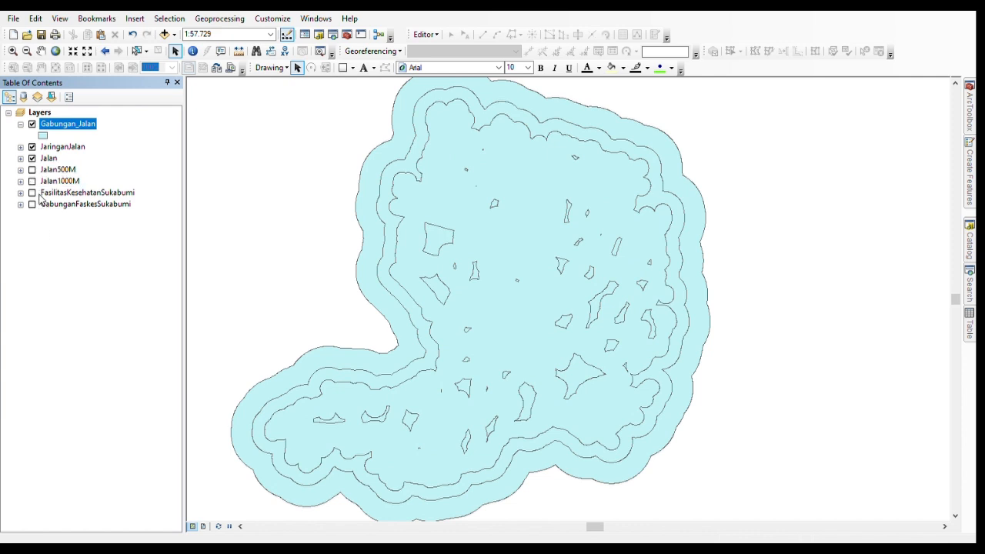
click(31, 157)
click(48, 157)
key(Delete)
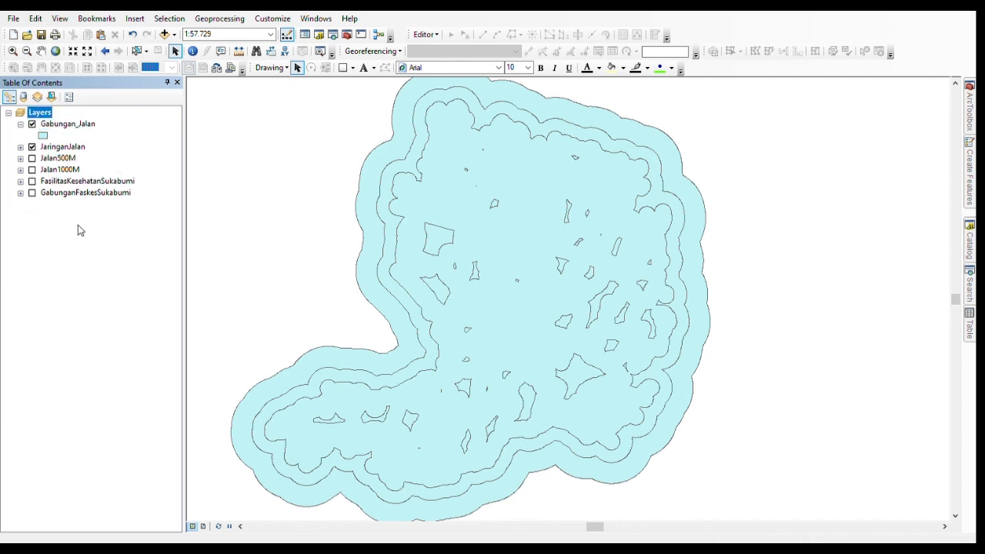
click(59, 159)
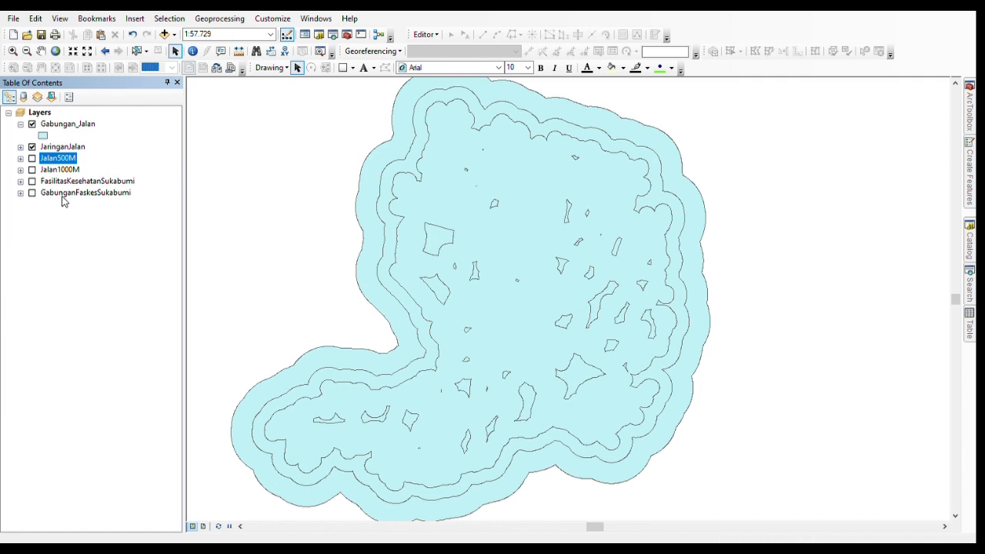
click(84, 222)
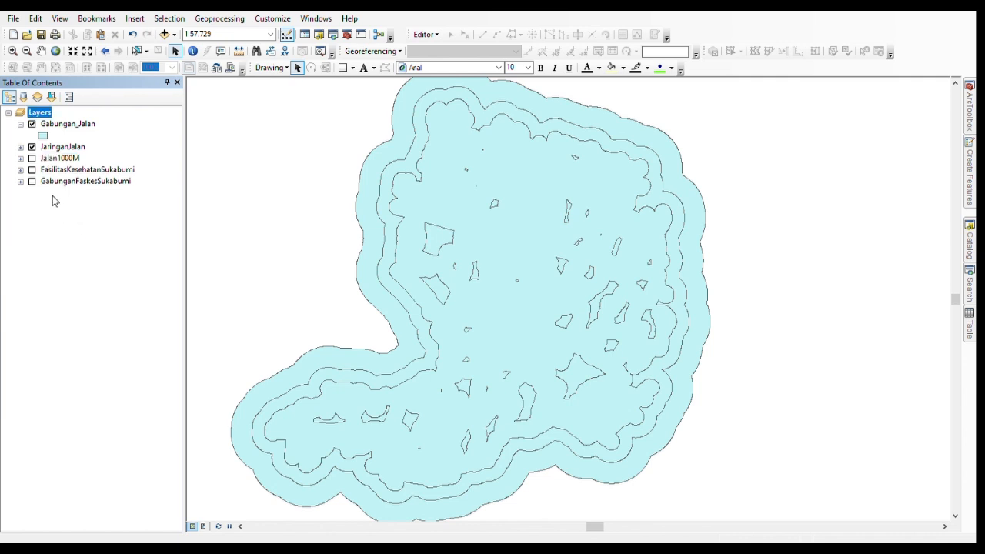
right_click(54, 159)
click(84, 229)
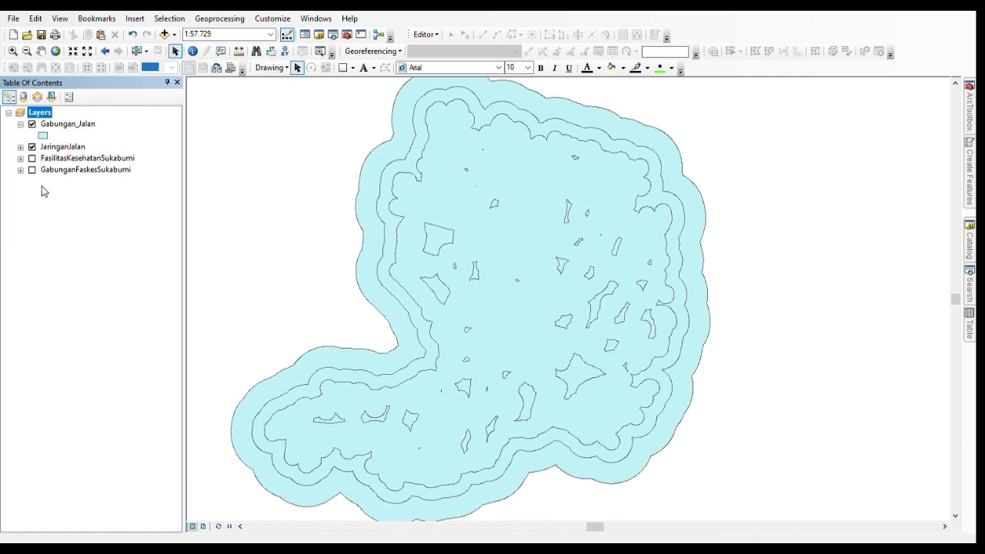
drag(72, 124, 80, 195)
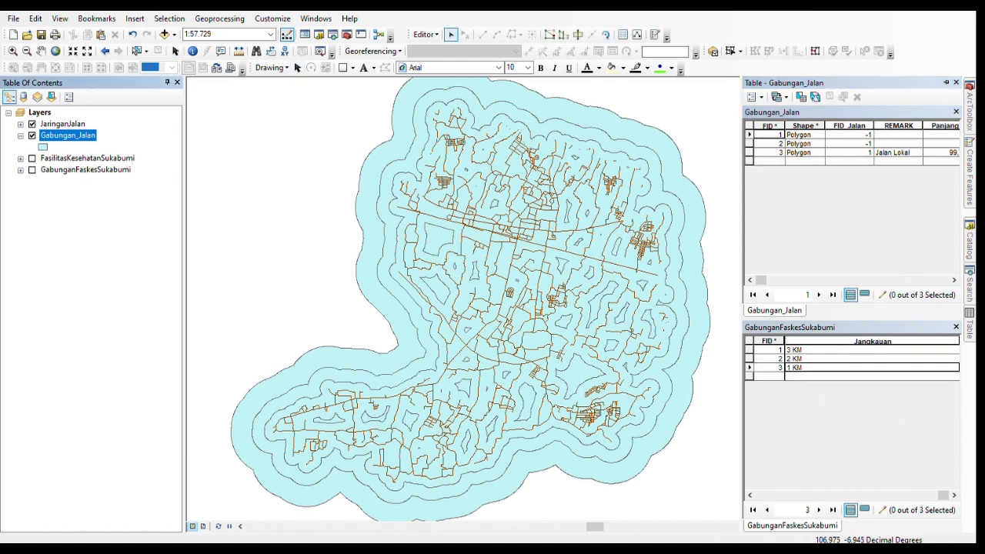
- Set the Jangkauan_Jalan value of the first Gabungan_Jalan record, the outermost buffer, to 1000 M
drag(761, 281, 945, 280)
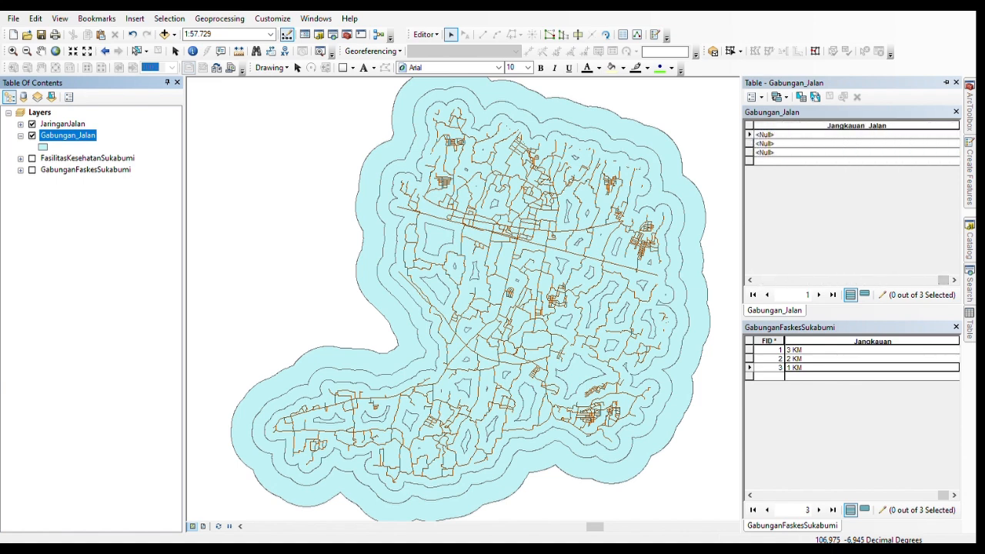
click(929, 163)
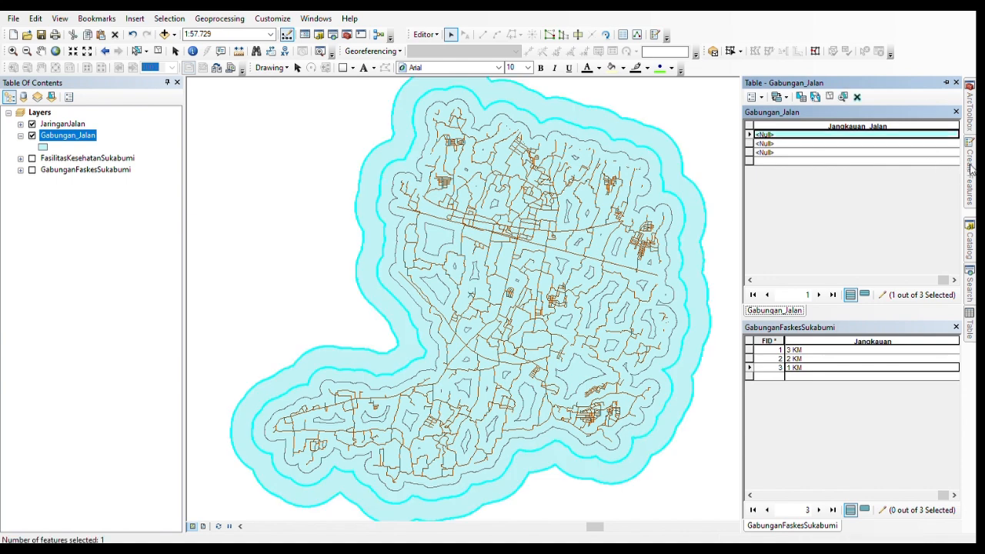
key(BackSpace)
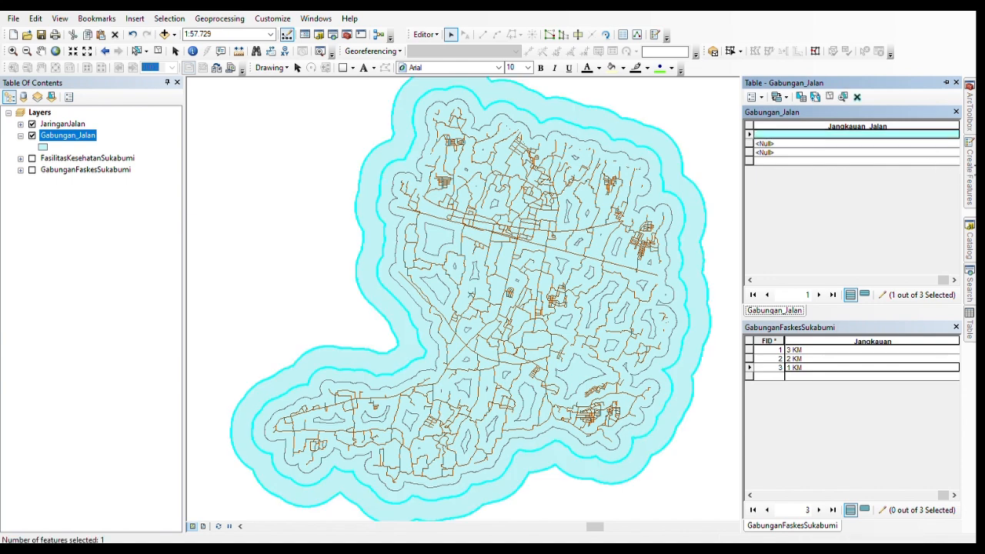
text(1000n)
key(BackSpace)
text(M)
key(BackSpace)
text(m)
key(Return)
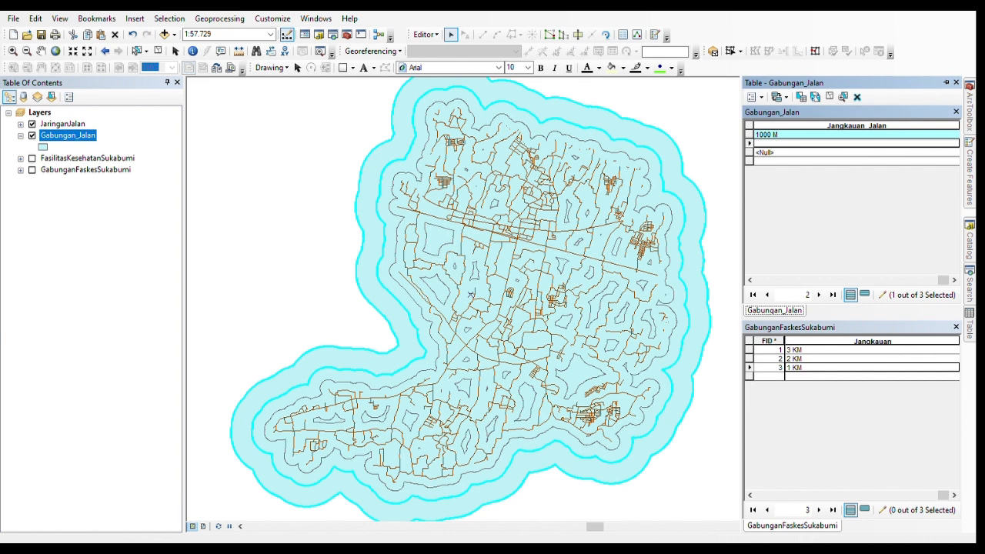
- Set Jangkauan_Jalan to 500 M for the second record and 200 M for the third, and end the edit session
text(M)
key(Return)
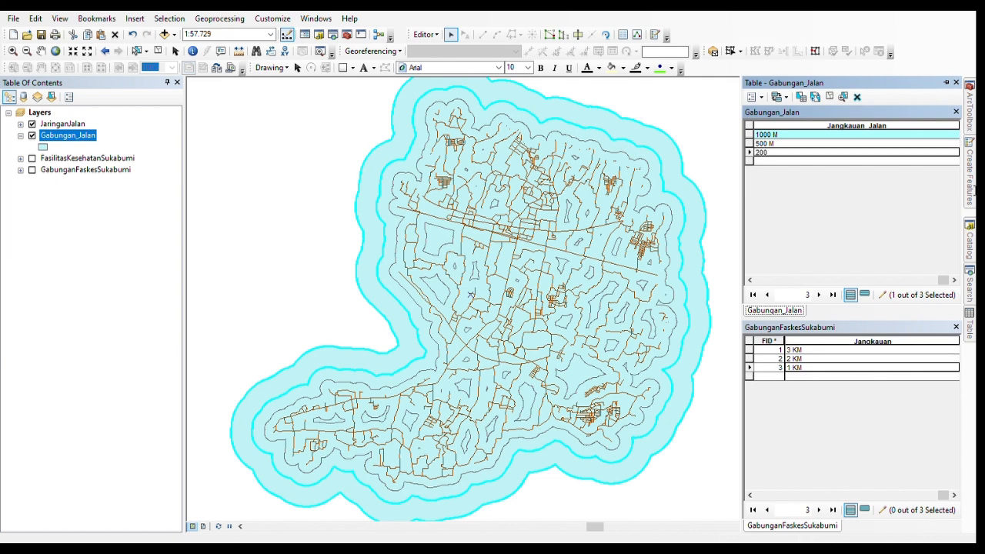
text(M)
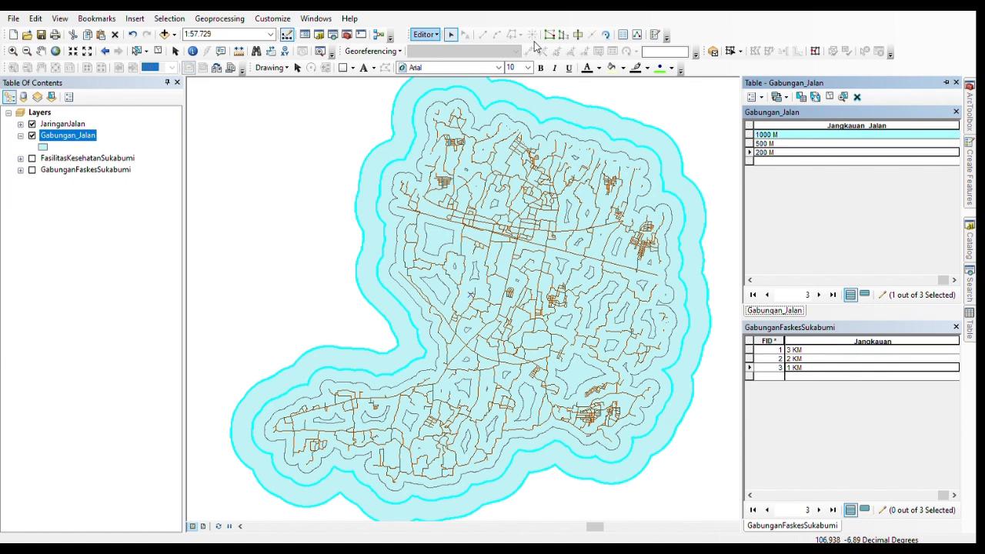
click(943, 188)
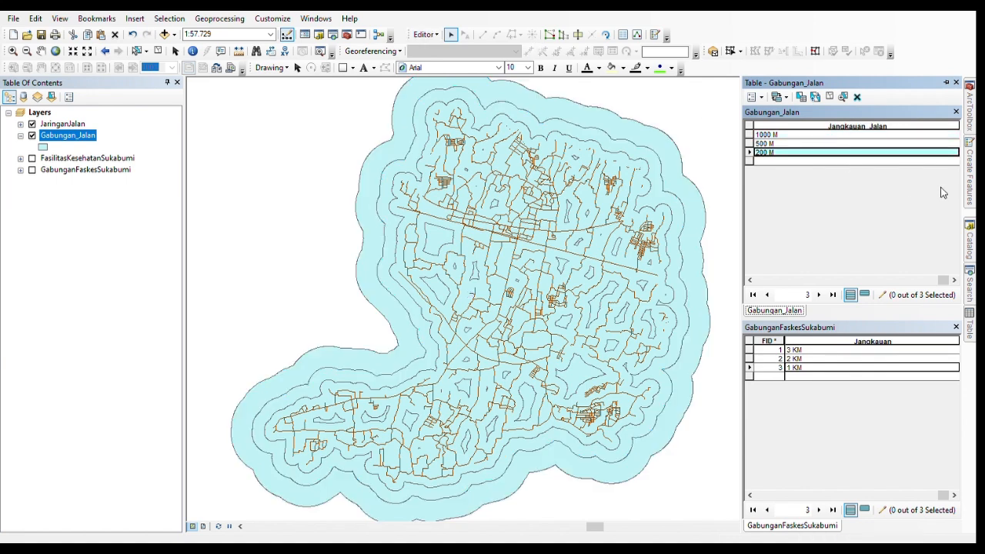
click(537, 44)
click(562, 74)
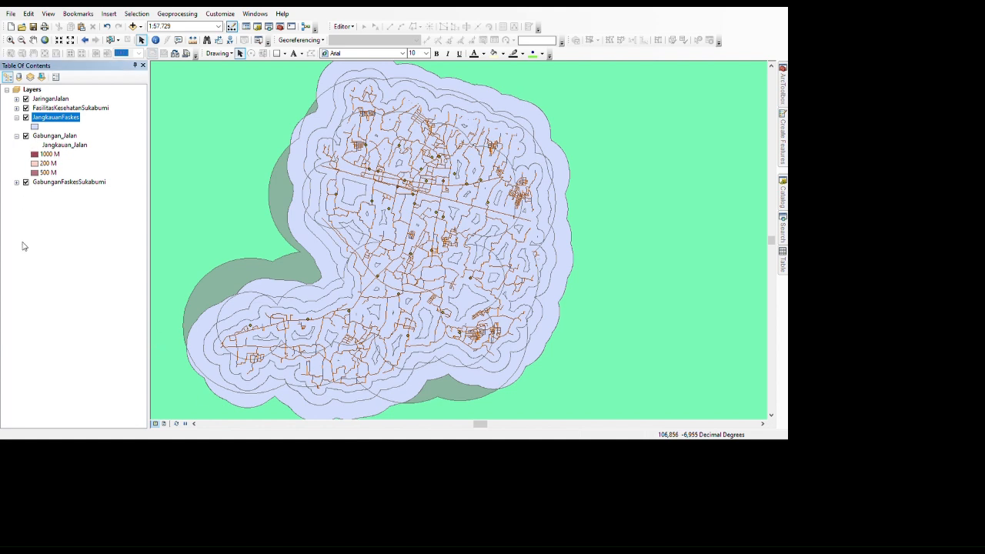
- Hide the GabunganFaskesSukabumi and Gabungan_Jalan layers and collapse the Gabungan_Jalan legend
click(26, 182)
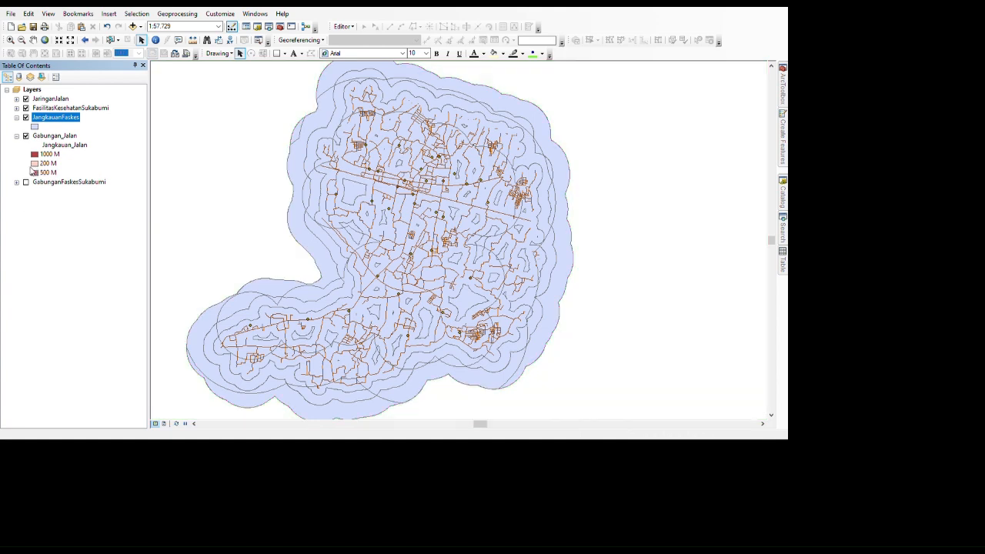
drag(54, 136, 20, 173)
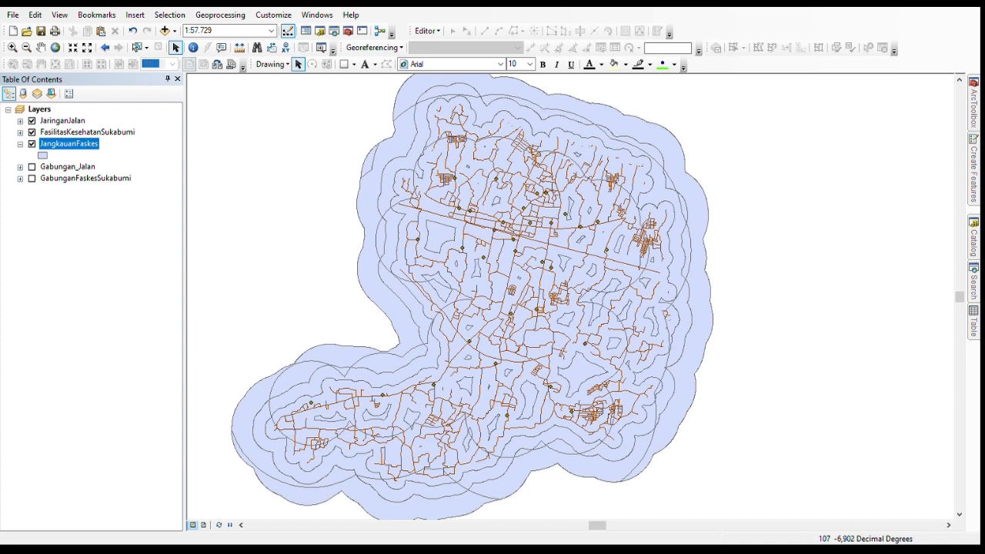
- Delete the Nama field from the JangkauanFaskes attribute table
mouse_move(973, 323)
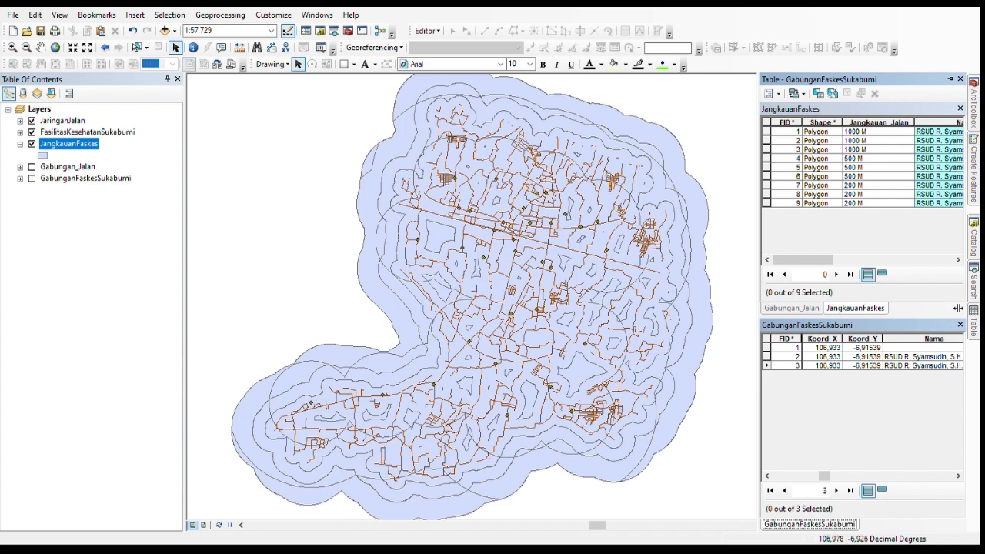
drag(760, 302, 472, 308)
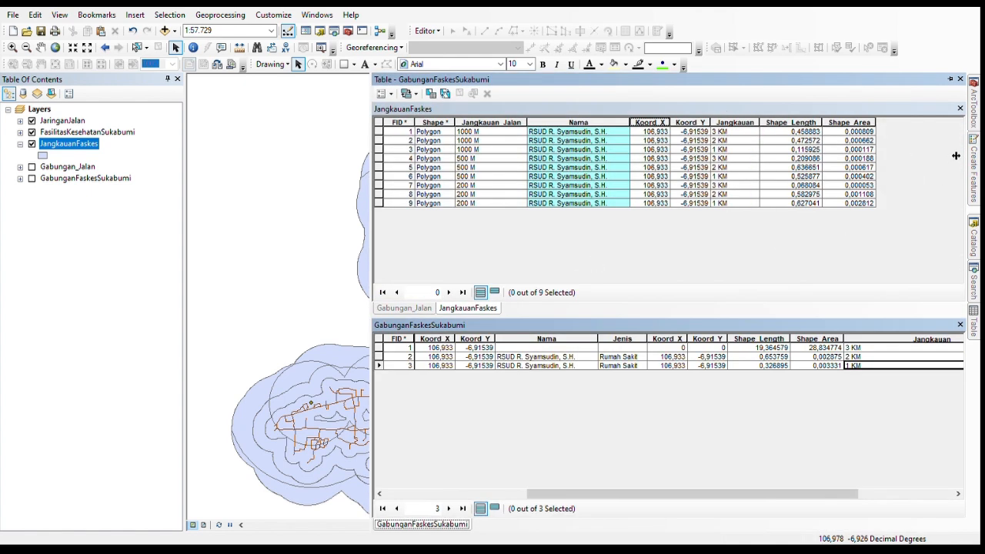
mouse_move(759, 123)
mouse_down()
mouse_move(786, 122)
mouse_move(768, 122)
mouse_up()
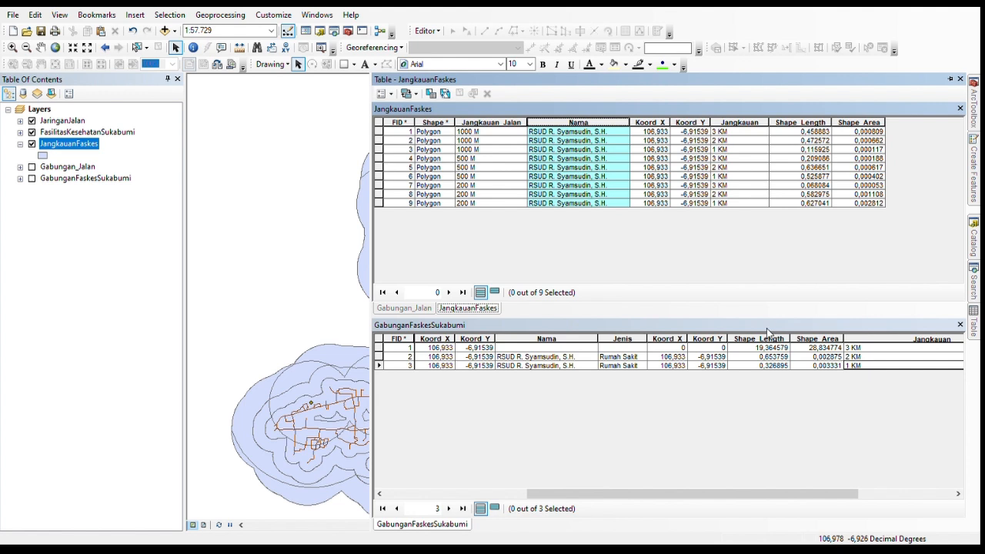
click(669, 407)
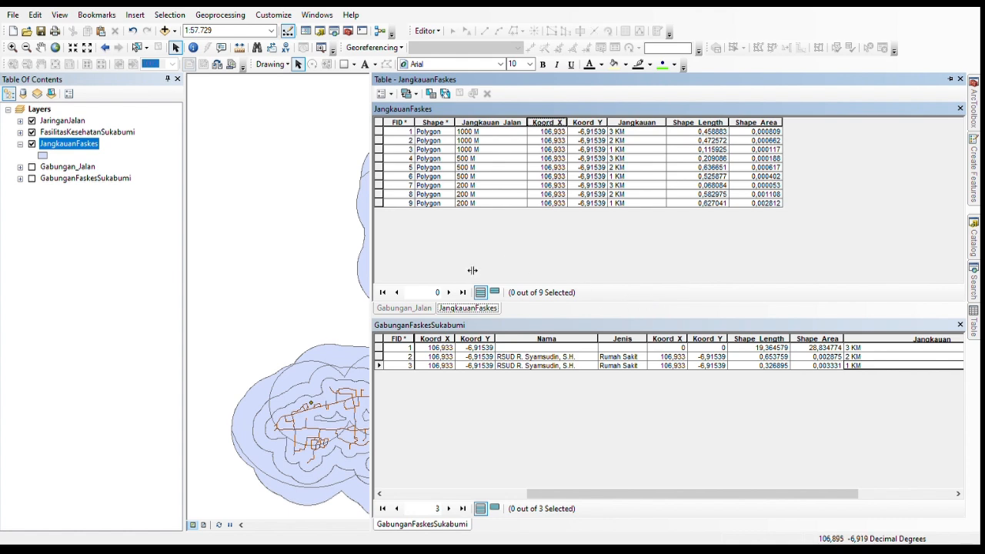
drag(472, 270, 678, 287)
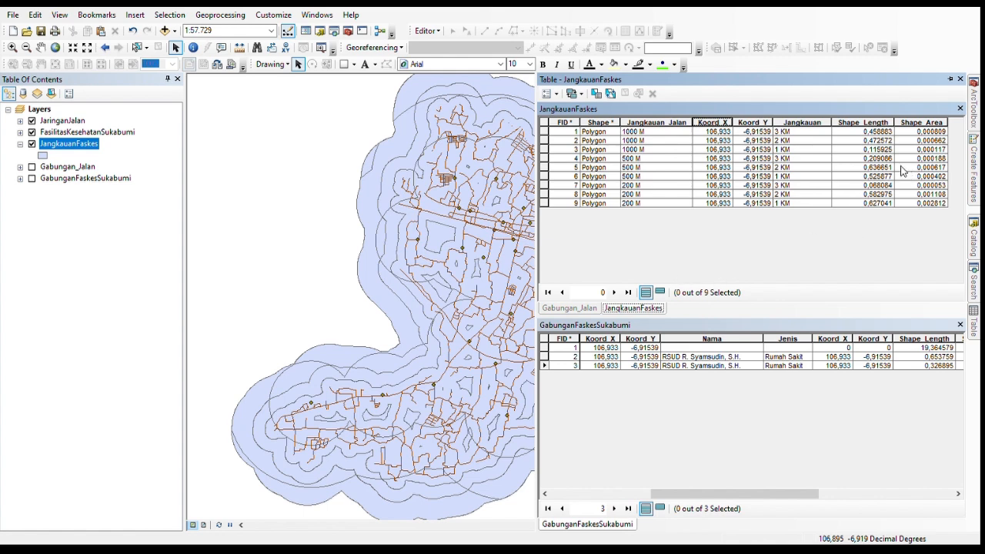
drag(677, 282, 866, 279)
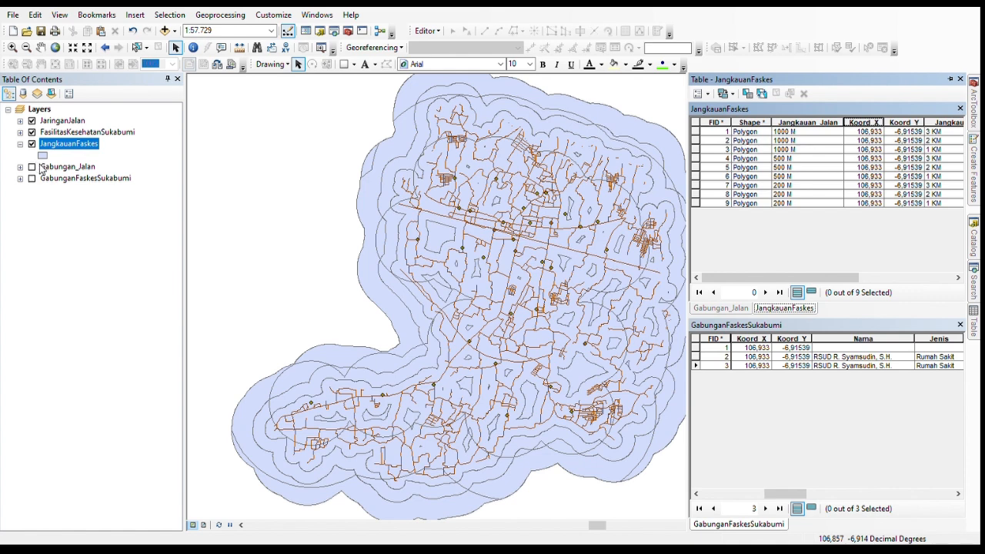
- Toggle the FasilitasKesehatanSukabumi and JaringanJalan layers off and on to inspect the JangkauanFaskes zones beneath them
click(31, 132)
click(32, 121)
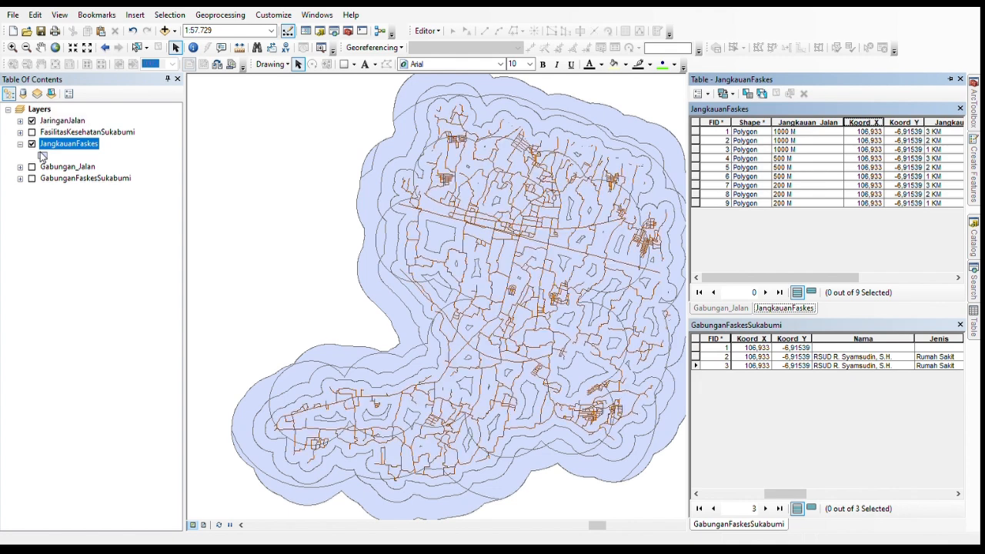
click(31, 121)
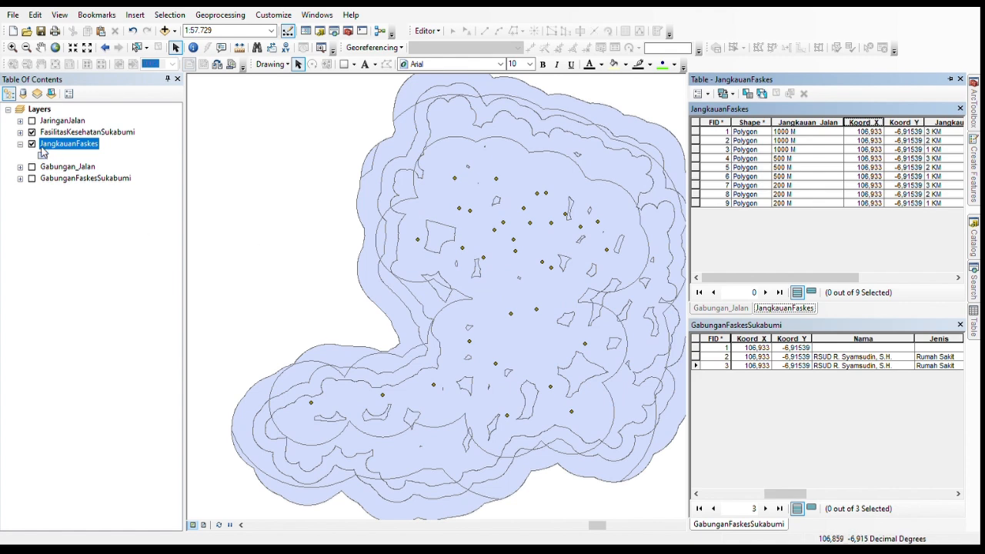
click(32, 121)
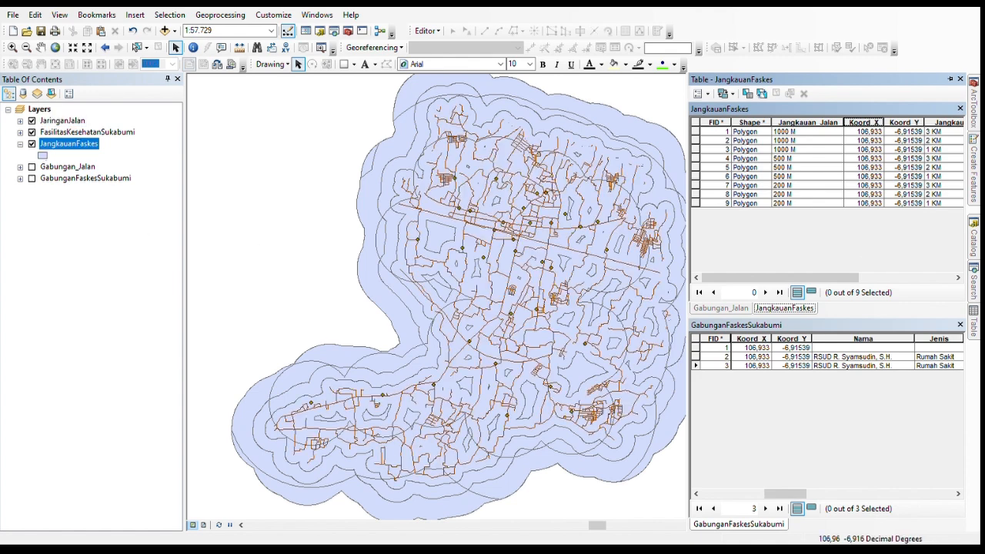
- Add ADMINISTRASIDESA_AR_25K to the map, hide JangkauanFaskes, and give the administrative layer a hollow fill with a dark outline
click(973, 242)
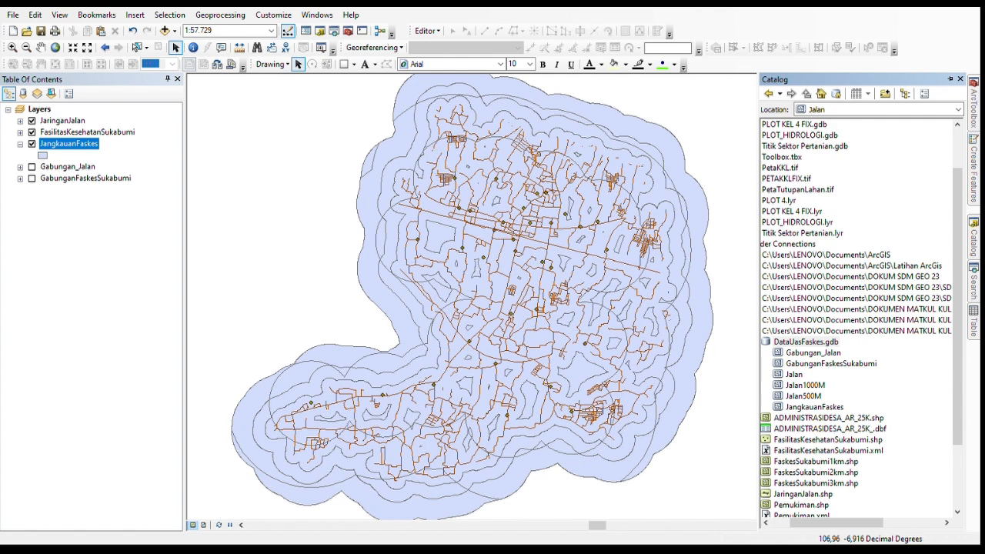
drag(828, 417, 667, 432)
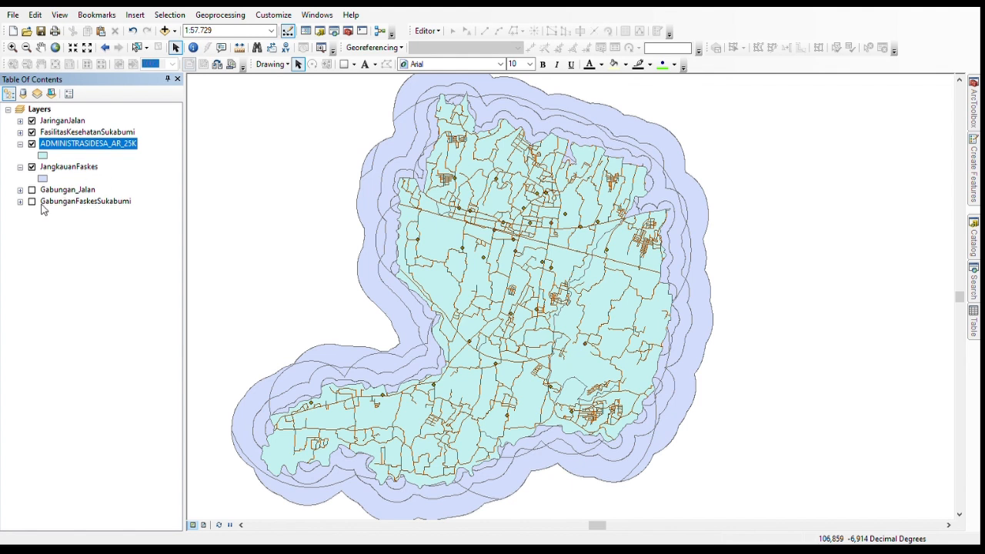
click(32, 167)
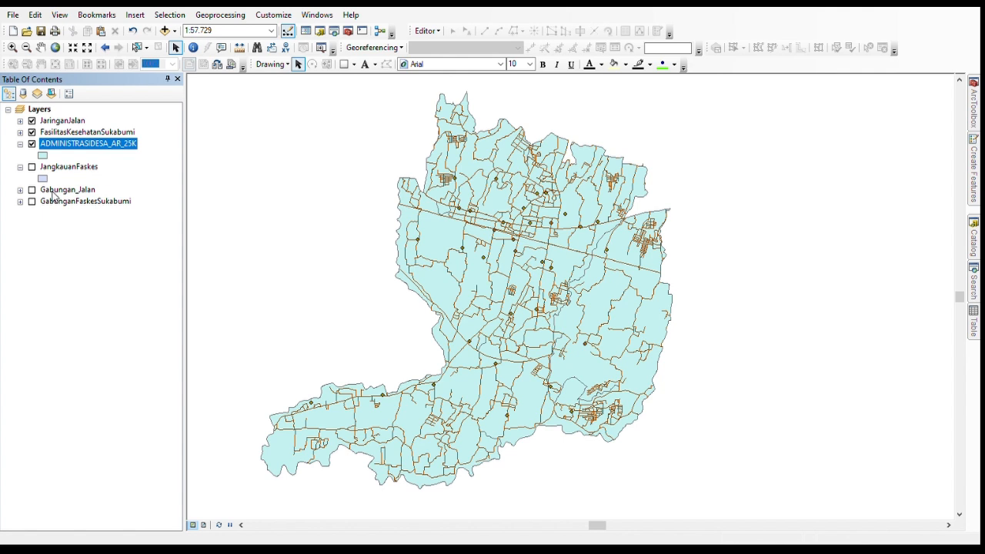
click(51, 155)
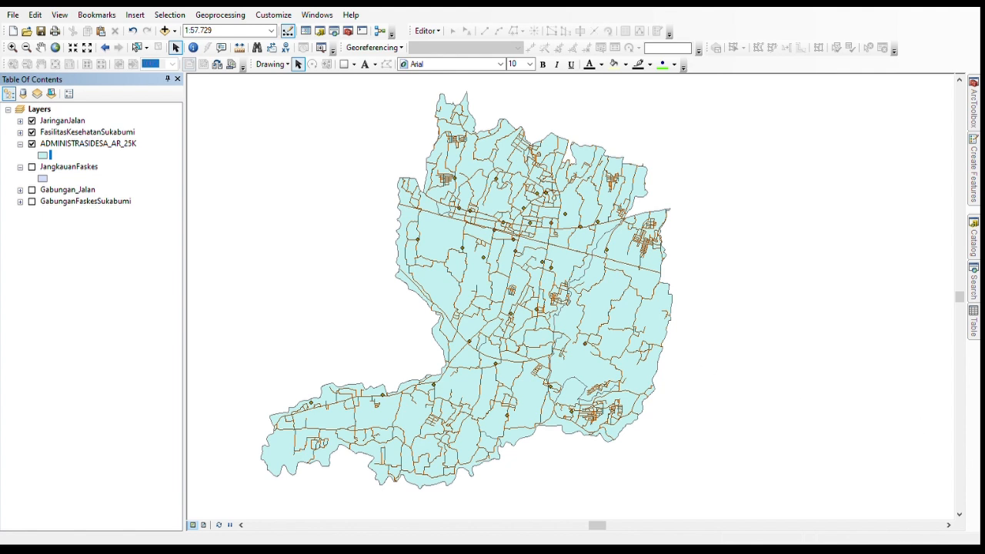
click(794, 534)
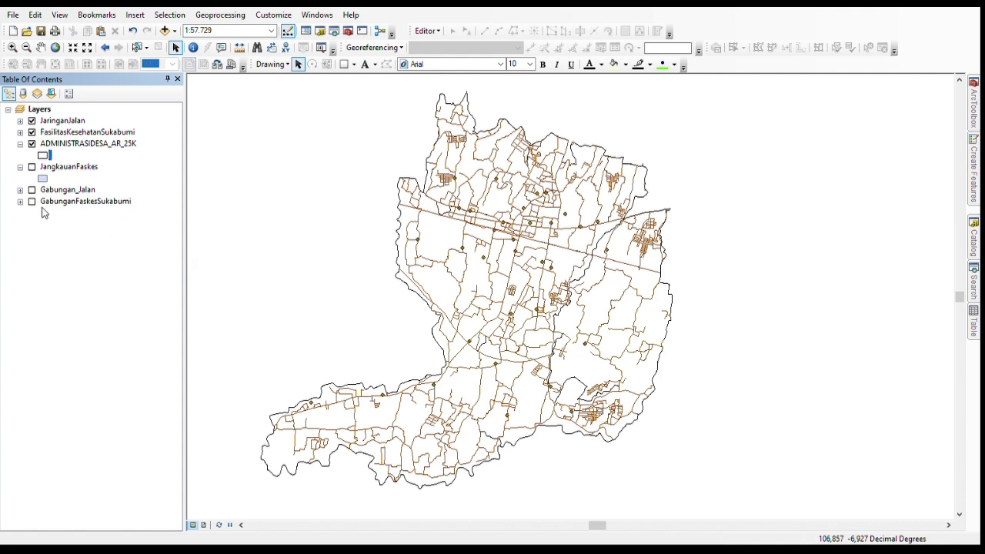
- Clip JangkauanFaskes to the ADMINISTRASIDESA_AR_25K boundary as Jangkauan_Fasilitas_Kesehatan, and hide both source layers
click(32, 167)
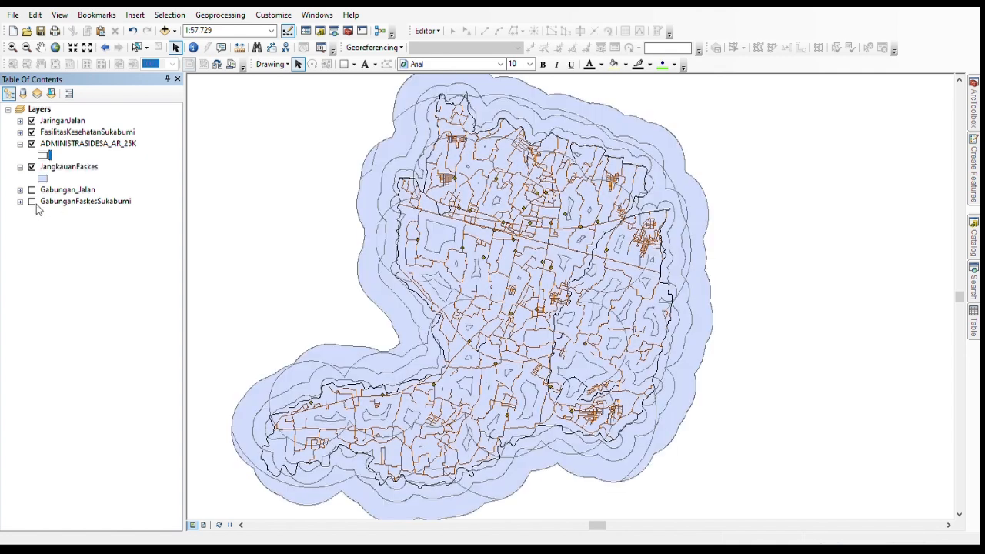
click(32, 167)
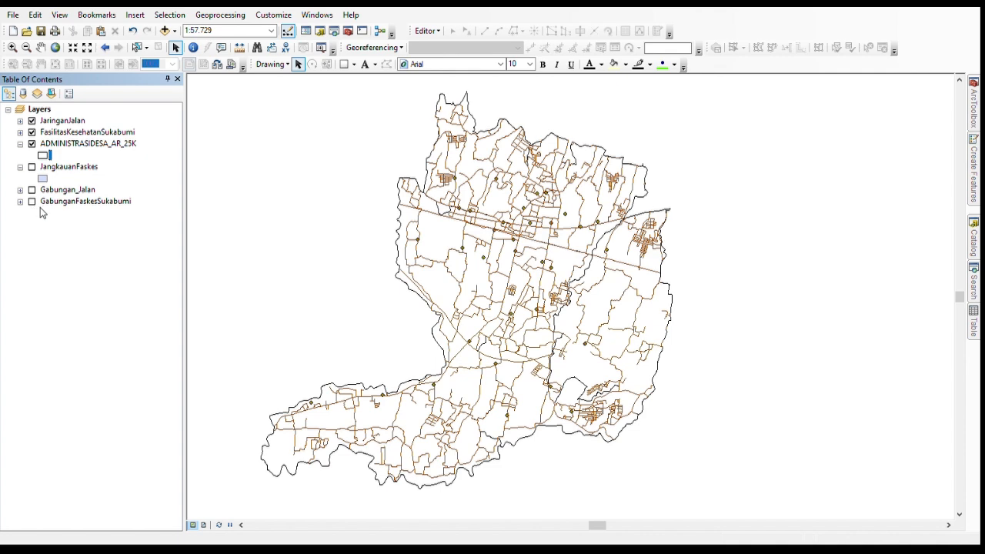
click(31, 167)
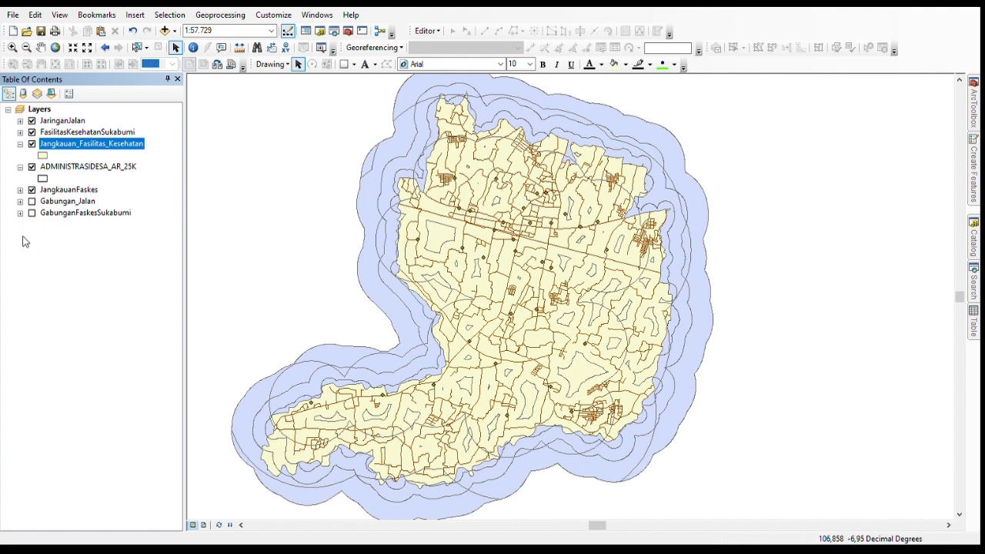
click(32, 190)
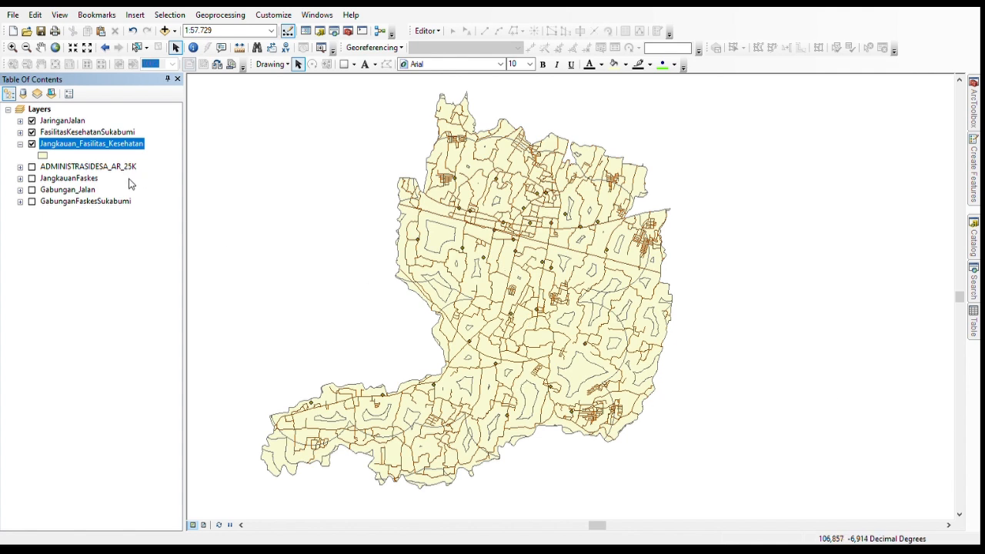
- Delete the Koord_X and Koord_Y fields from the Jangkauan_Fasilitas_Kesehatan attribute table and close the other tables
key(ctrl+t)
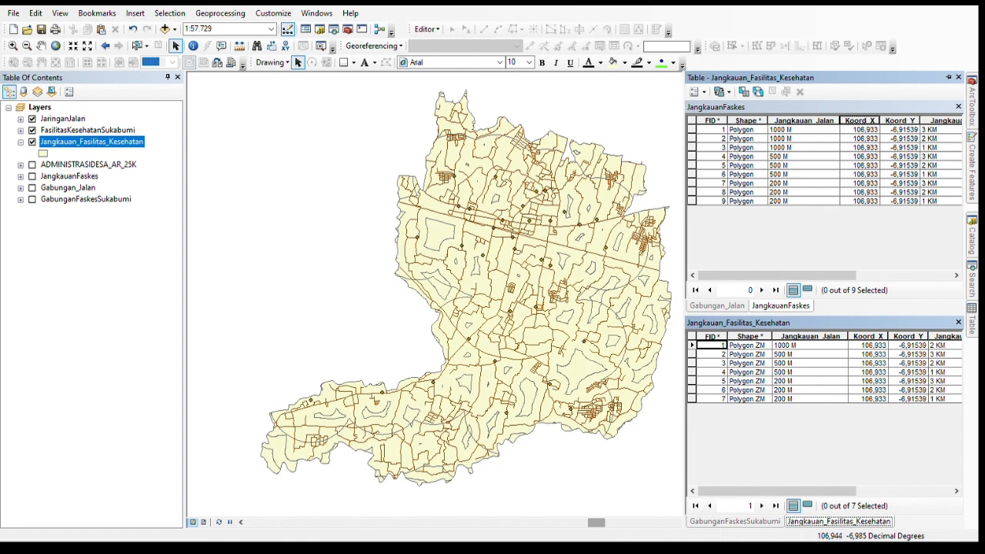
mouse_move(597, 523)
mouse_down()
mouse_move(612, 523)
mouse_move(597, 522)
mouse_up()
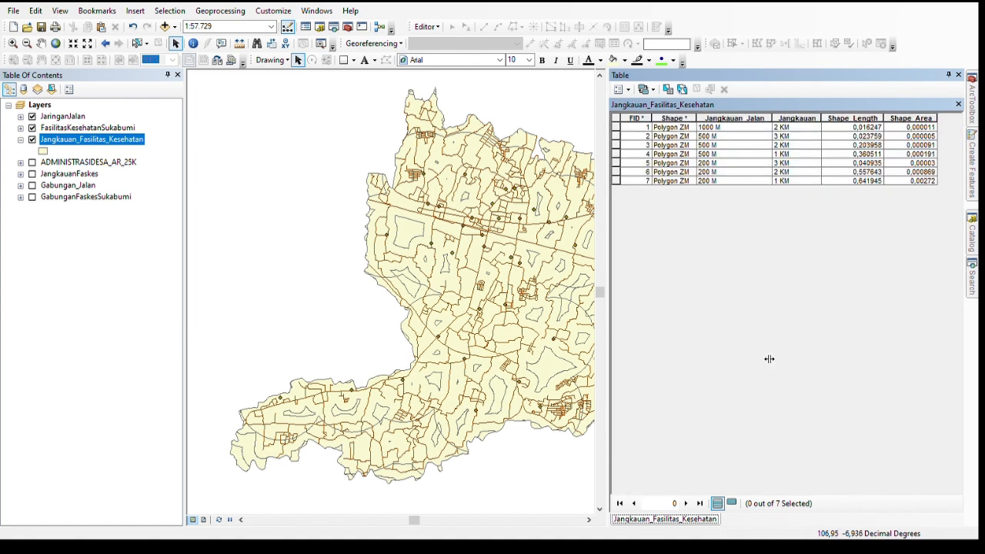
drag(769, 359, 855, 358)
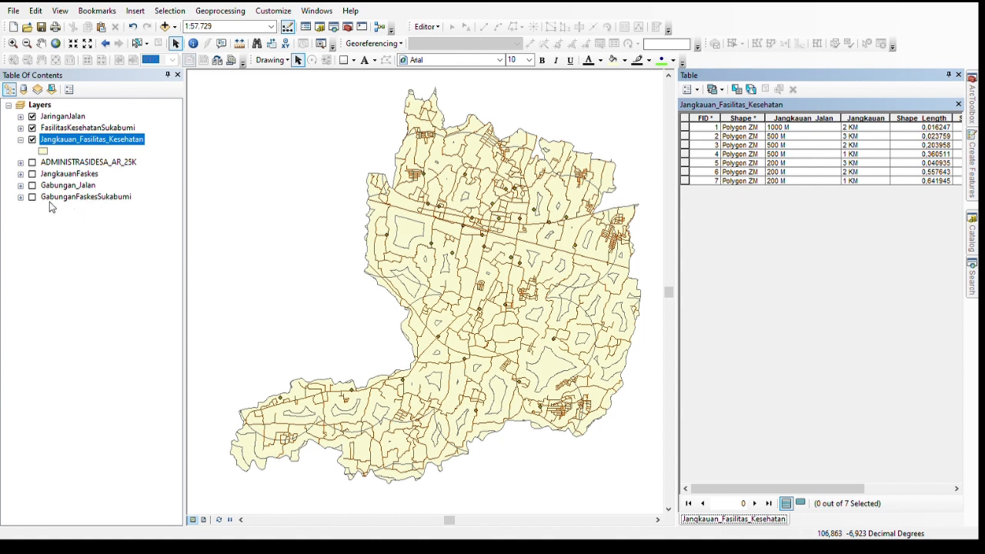
- Intersect Jangkauan_Fasilitas_Kesehatan with ADMINISTRASIDESA_AR_25K into a new layer named Jangkauan_Fasilitas_Kesehatan_
click(32, 162)
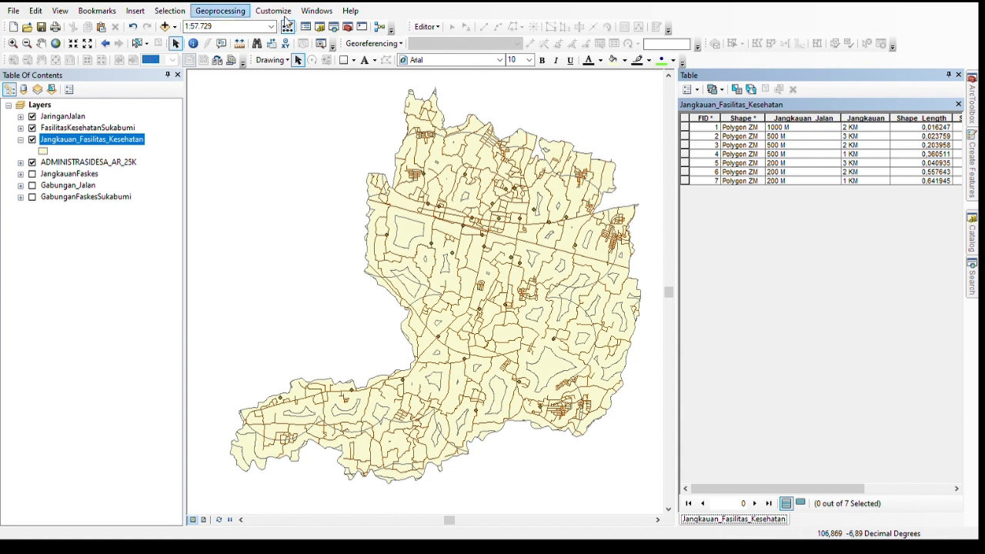
click(223, 11)
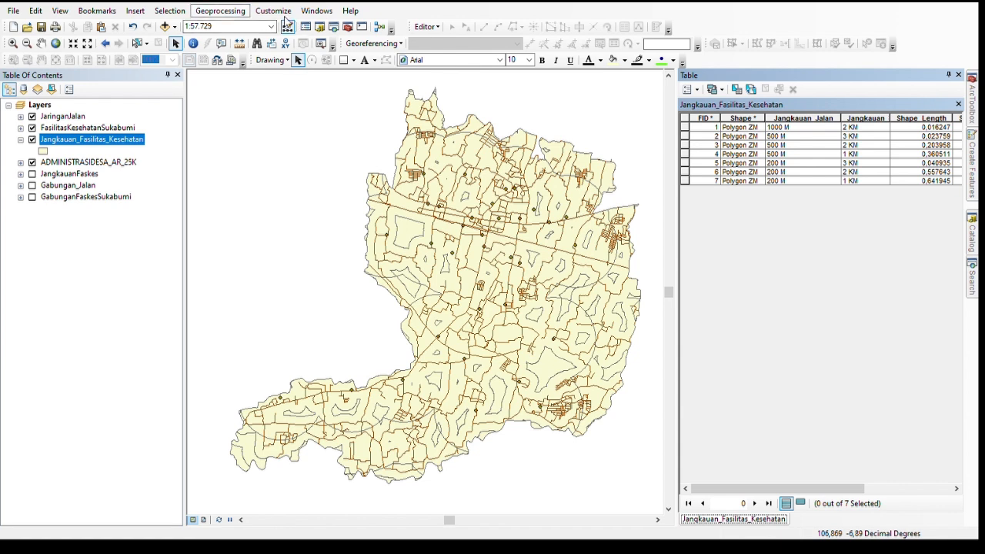
click(287, 73)
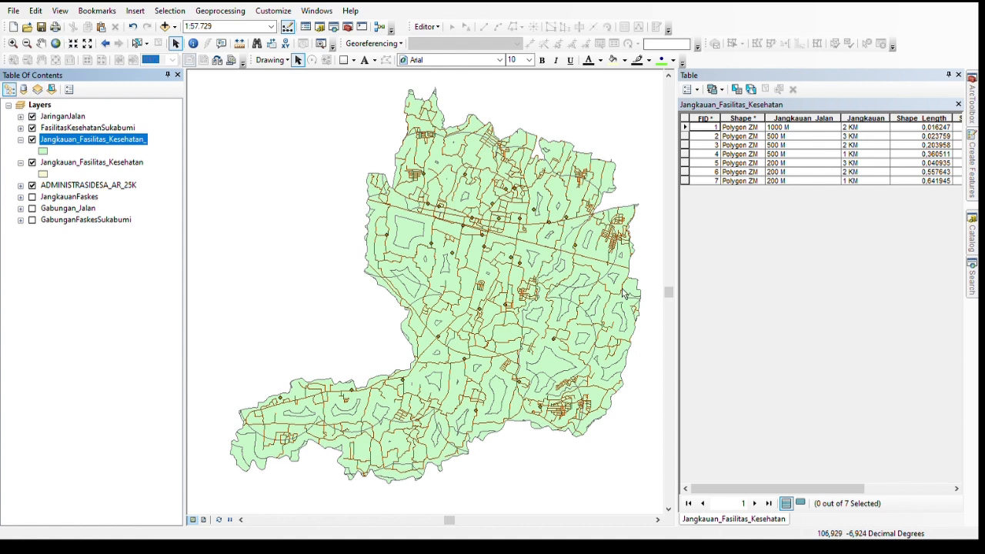
mouse_move(758, 489)
mouse_down()
mouse_move(845, 488)
mouse_move(758, 489)
mouse_up()
- Hide the ADMINISTRASIDESA_AR_25K and Jangkauan_Fasilitas_Kesehatan layers and collapse their legends
click(33, 186)
click(21, 185)
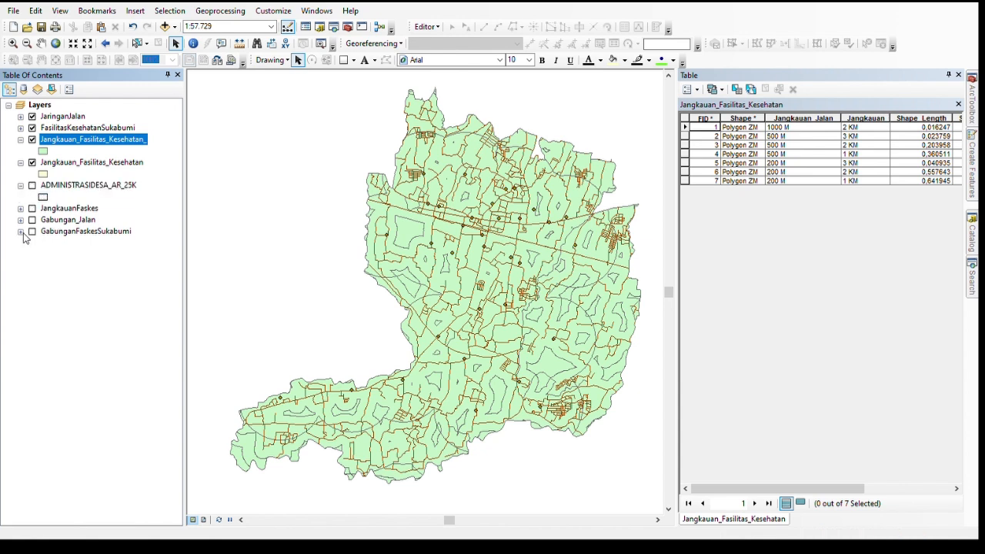
click(21, 185)
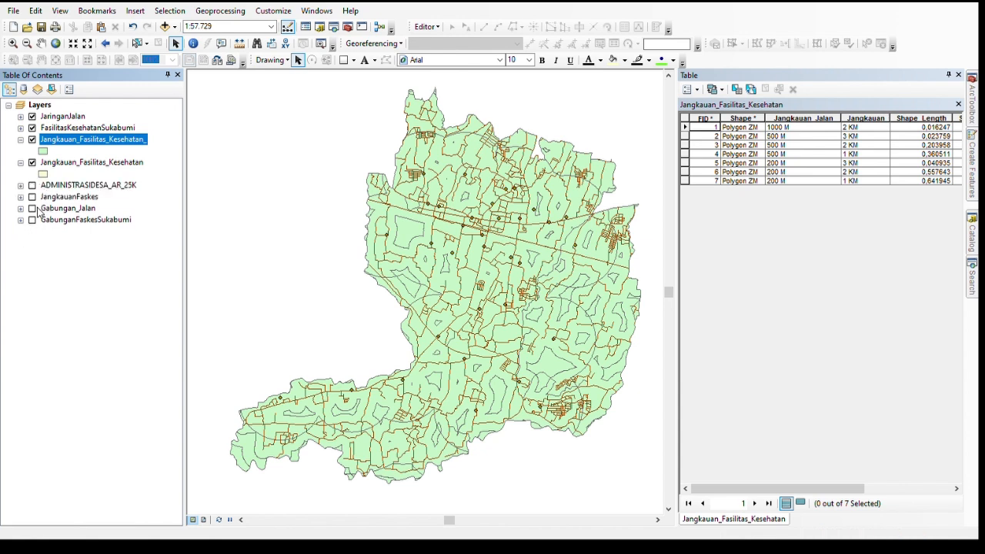
click(33, 162)
click(21, 162)
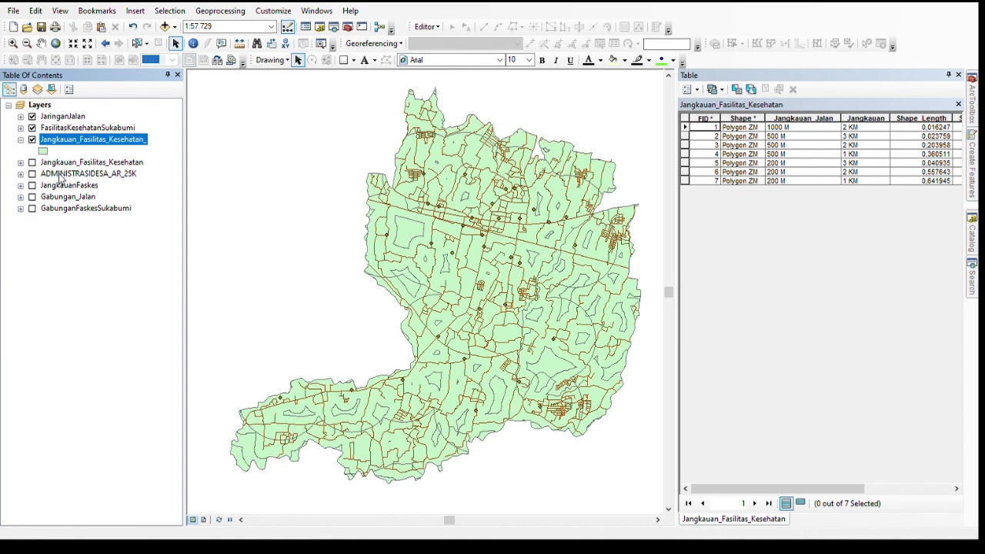
- Delete the FID_Jangkauan_Fasilitas_Kesehatan field from the Jangkauan_Fasilitas_Kesehatan_ attribute table, keeping the Jangkauan_Jalan, Jangkauan and WADMKC fields
right_click(60, 139)
click(125, 216)
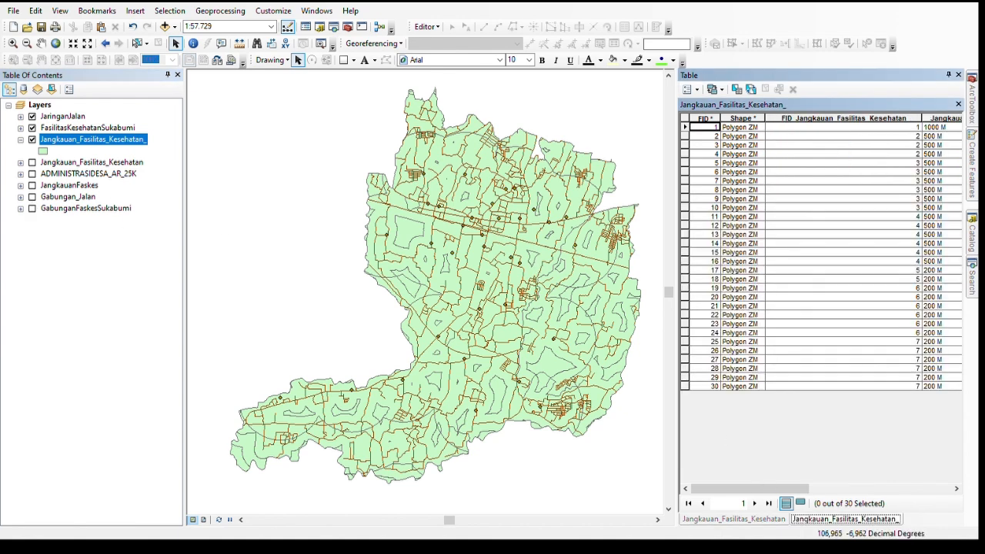
drag(749, 488, 892, 489)
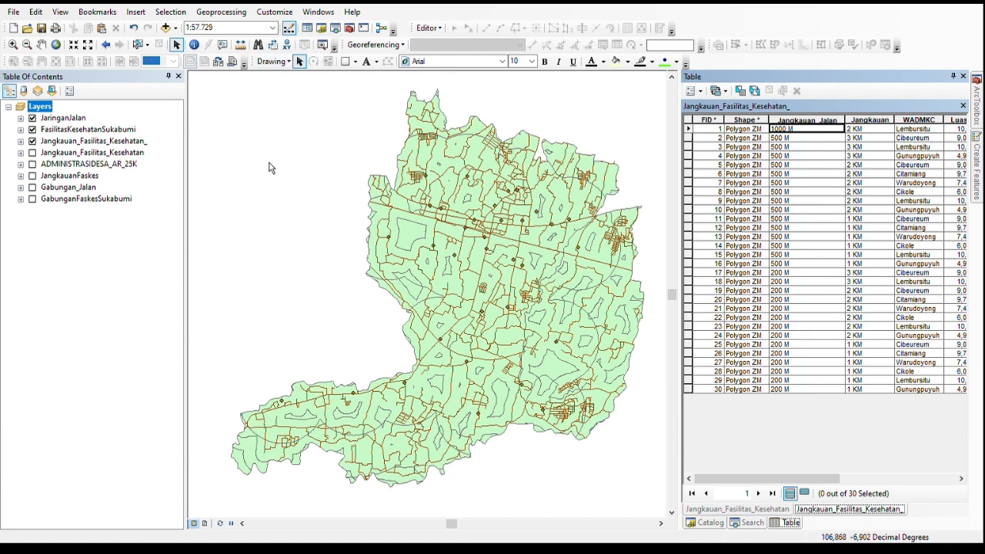
- Add a field named Kategori to the Jangkauan_Fasilitas_Kesehatan_ attribute table
drag(242, 180, 183, 182)
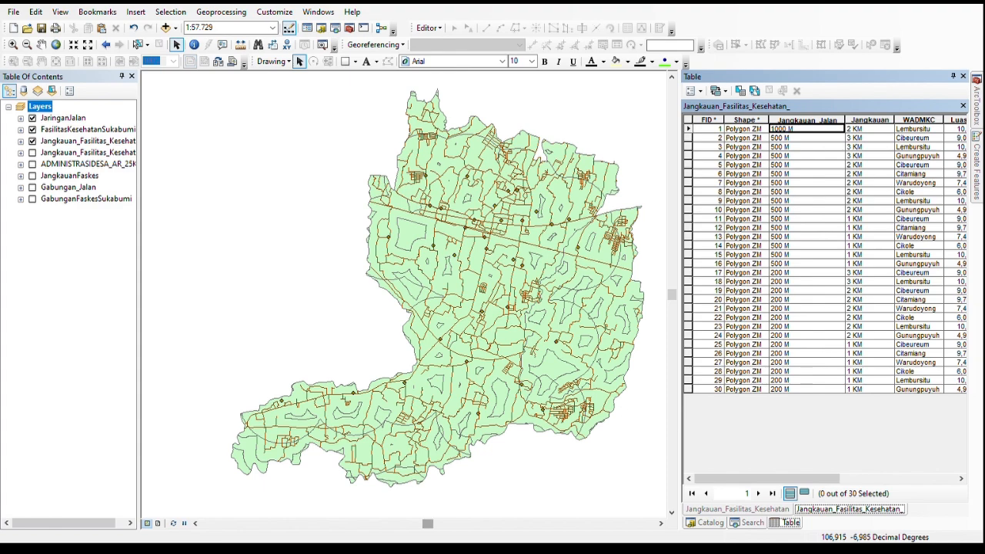
drag(427, 523, 428, 523)
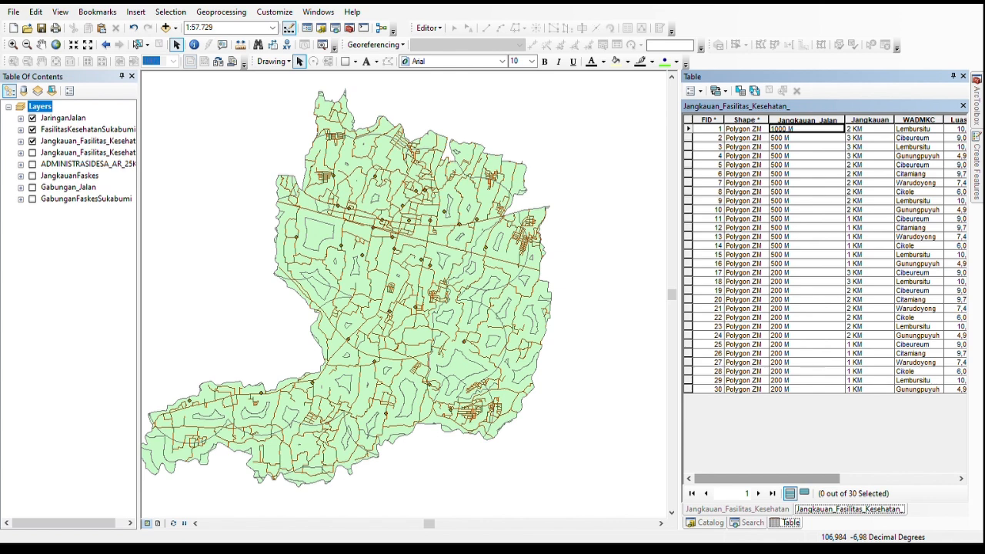
mouse_move(769, 478)
mouse_down()
mouse_move(804, 478)
mouse_move(769, 478)
mouse_up()
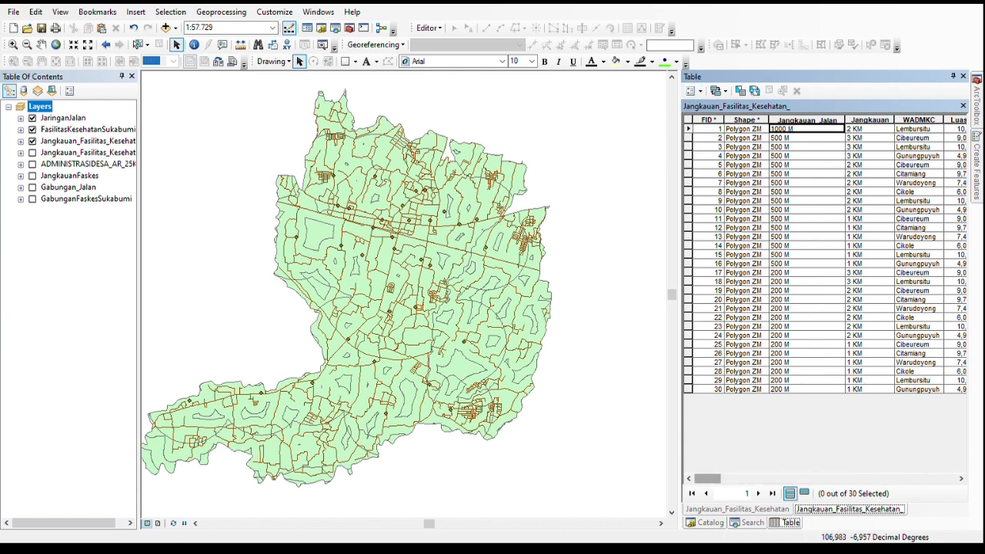
drag(706, 479, 942, 478)
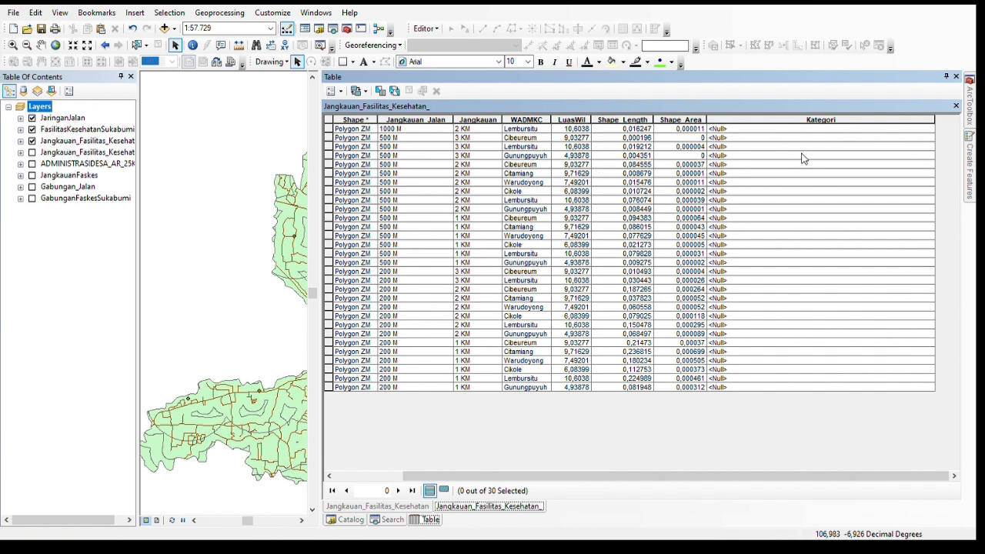
- Start editing the Jangkauan_Fasilitas_Kesehatan_ layer and set Kategori to Sangat Jauh for the 1000 M road record
click(930, 164)
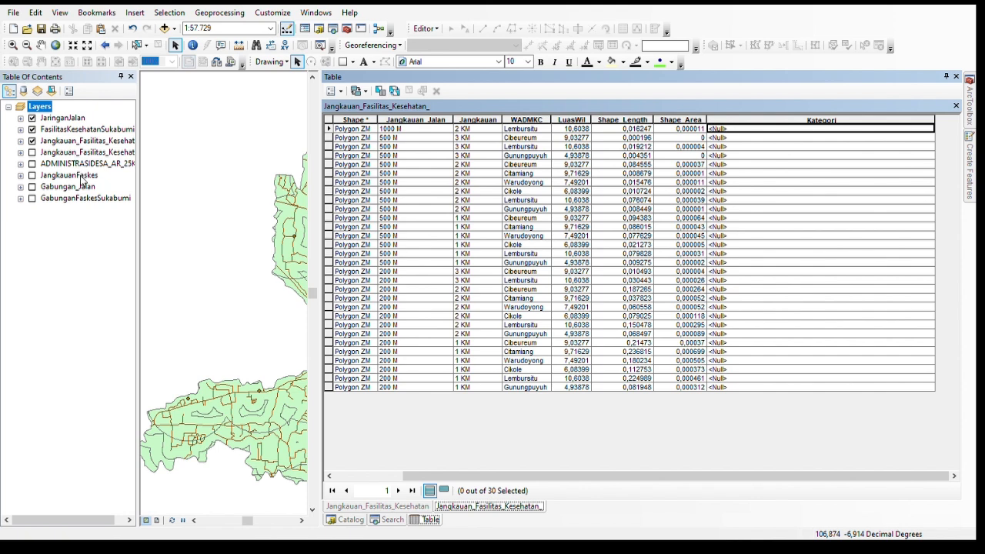
click(83, 141)
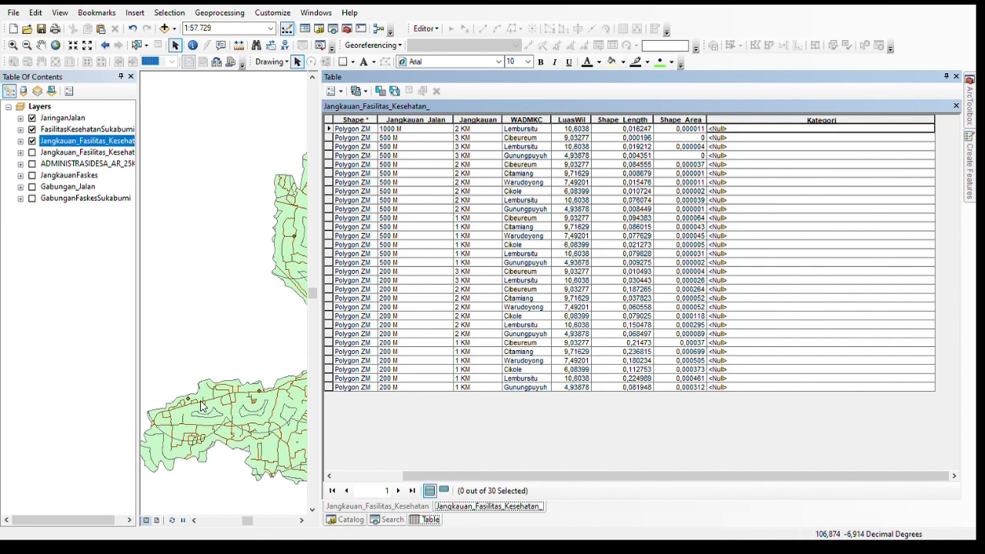
click(339, 387)
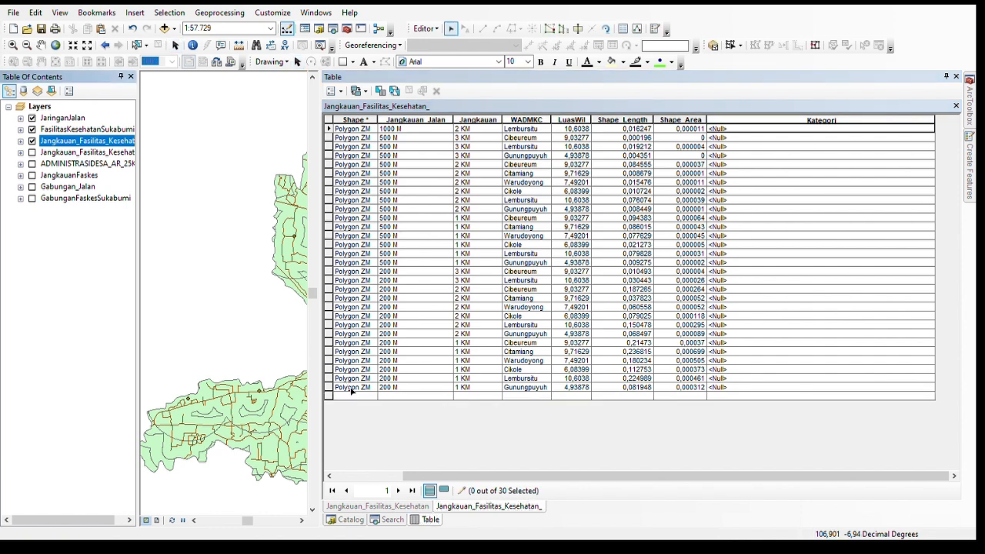
click(931, 165)
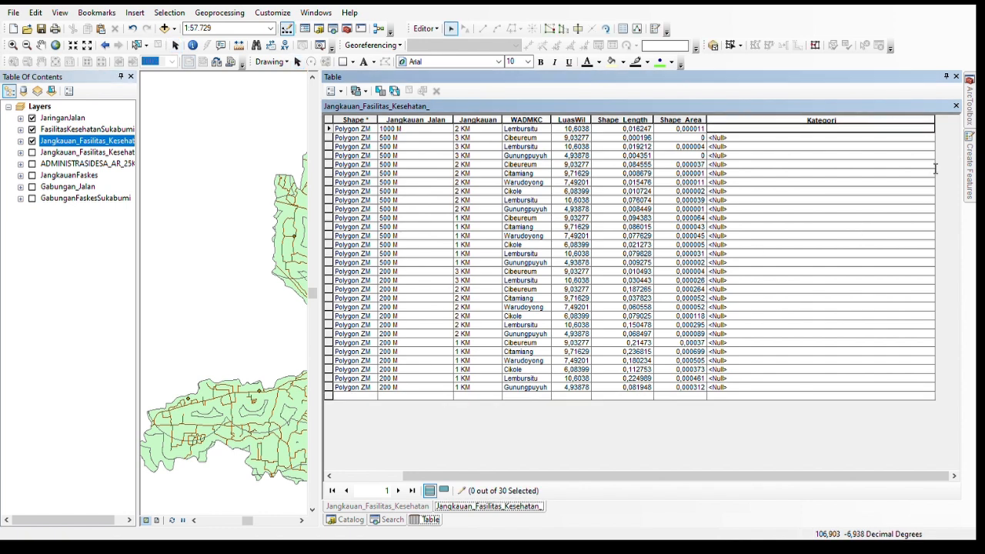
text(Sangat Jauh)
key(Down)
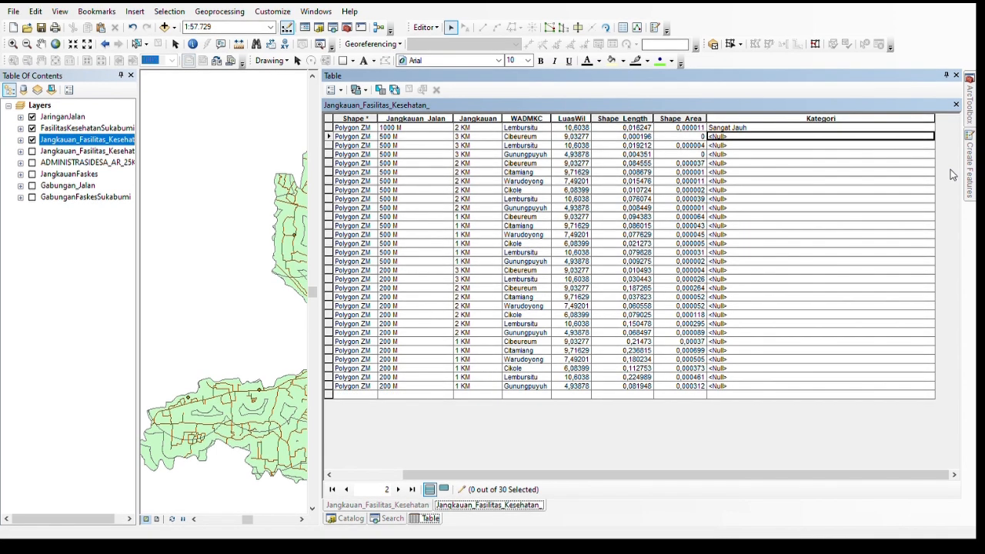
- Fill in Kategori as Jauh for all 500 M road records with a 3 KM or 2 KM facility reach
text(Jauh)
key(Return)
text(Jauh)
key(Return)
text(Jauh)
key(Return)
text(Jauh)
key(Return)
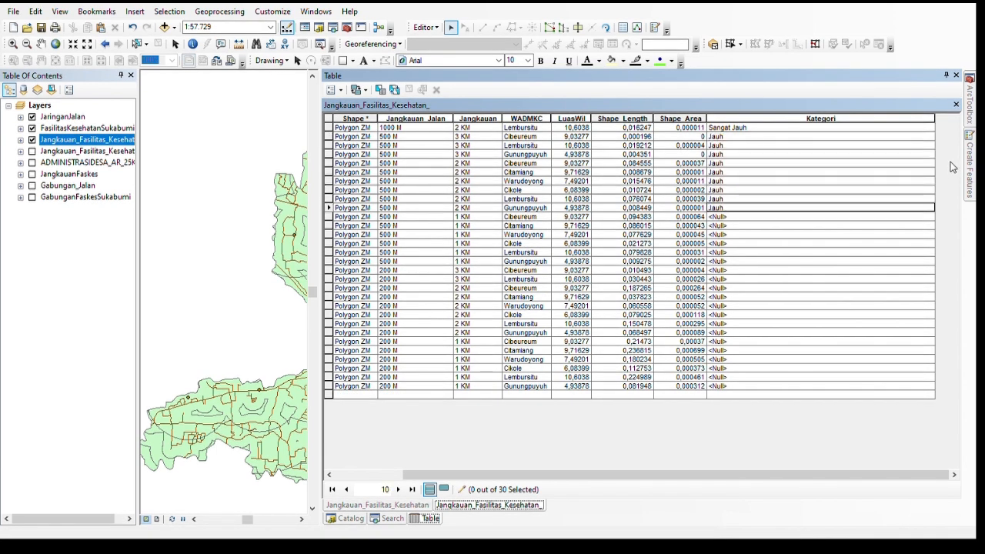
key(Return)
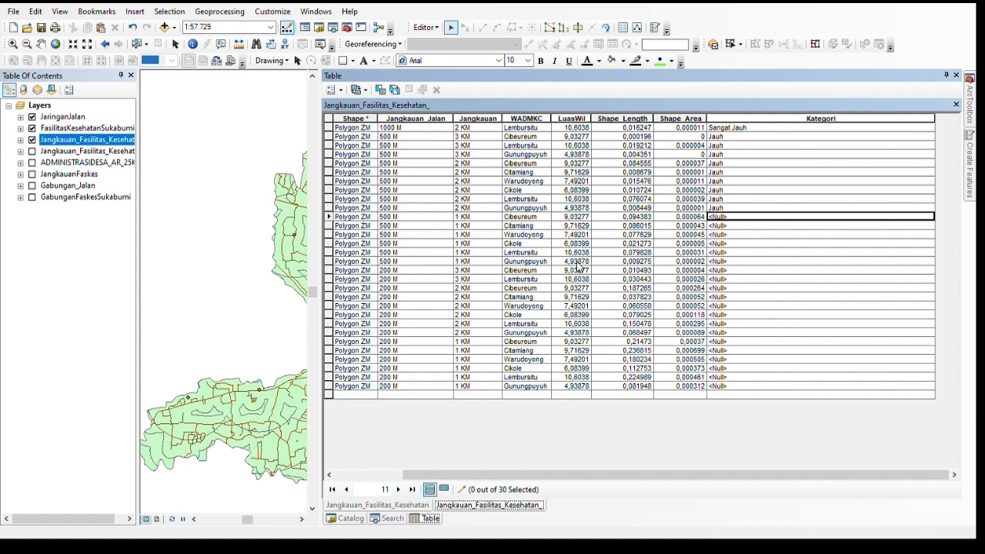
- Fill in Kategori as Dekat for all 500 M road records with a 1 KM facility reach
text(Dekat)
key(Return)
text(Dekat)
key(Return)
text(Dekat)
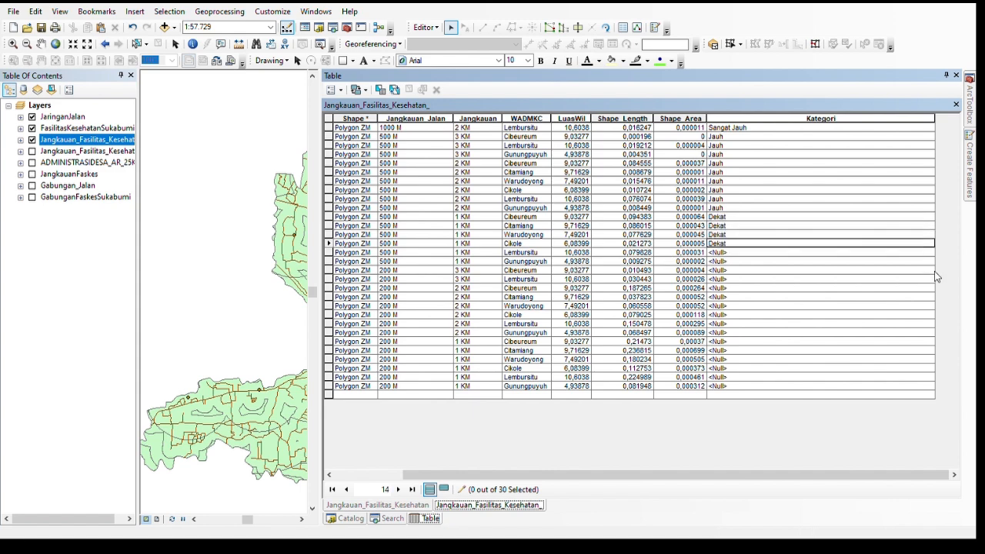
key(Return)
text(Dekat)
key(Return)
text(Dekat)
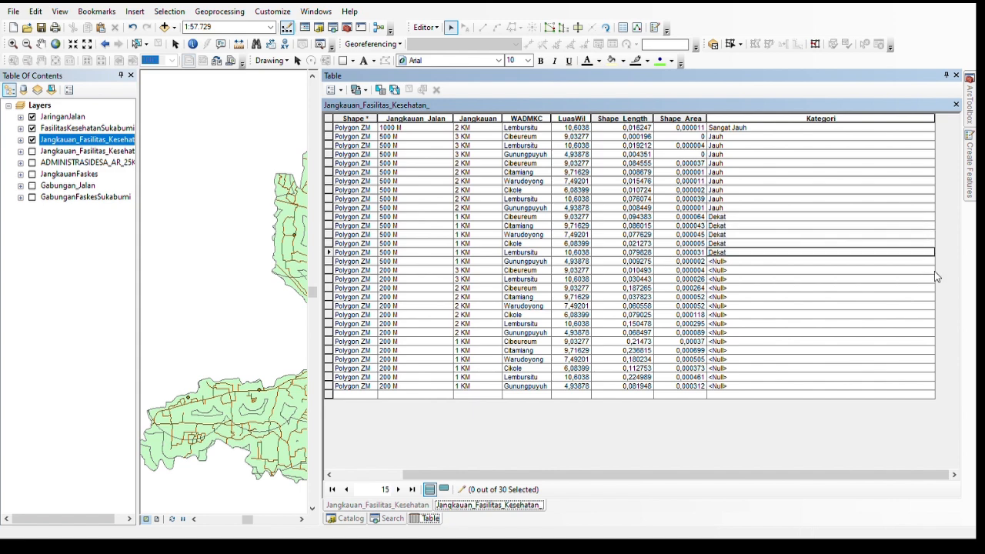
key(Return)
text(Dekat)
key(Return)
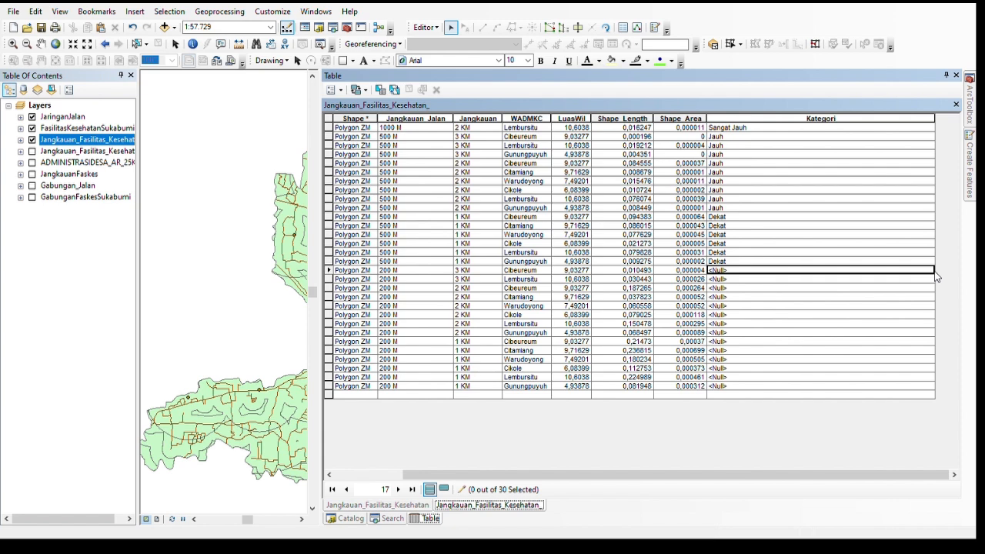
- Fill in Kategori as Sedang for the 200 M road records with a 3 KM or 2 KM facility reach
text(Sedang)
key(Return)
text(Sedang Sedang Sedang Sedang Sedang Sedang)
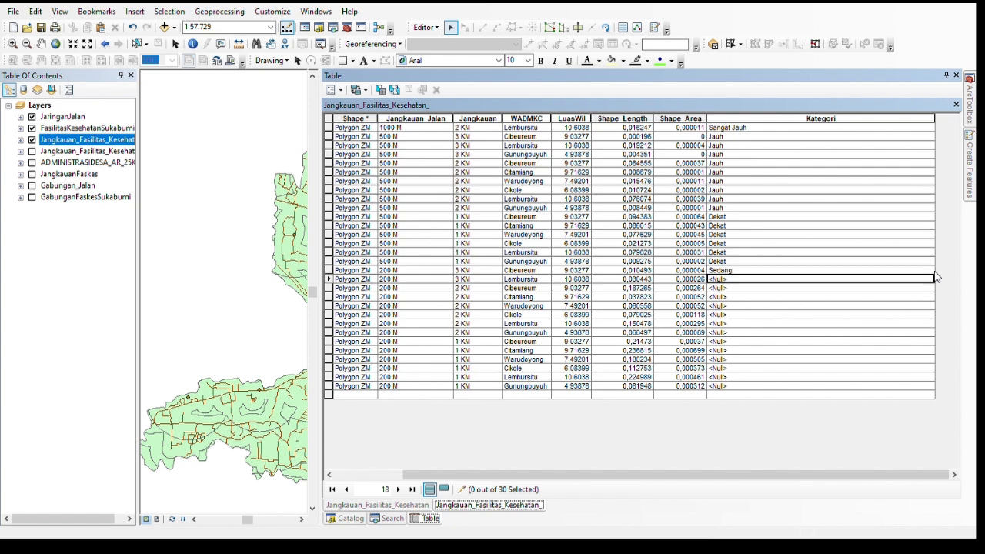
key(Return)
- Set Kategori to Sangat Dekat for all 200 M road records with a 1 KM facility reach and end the edit session
text(Sedang Sangat Dekat Sangat Dekat Sangat Dekat Sangat Dekat Sangat Dekat)
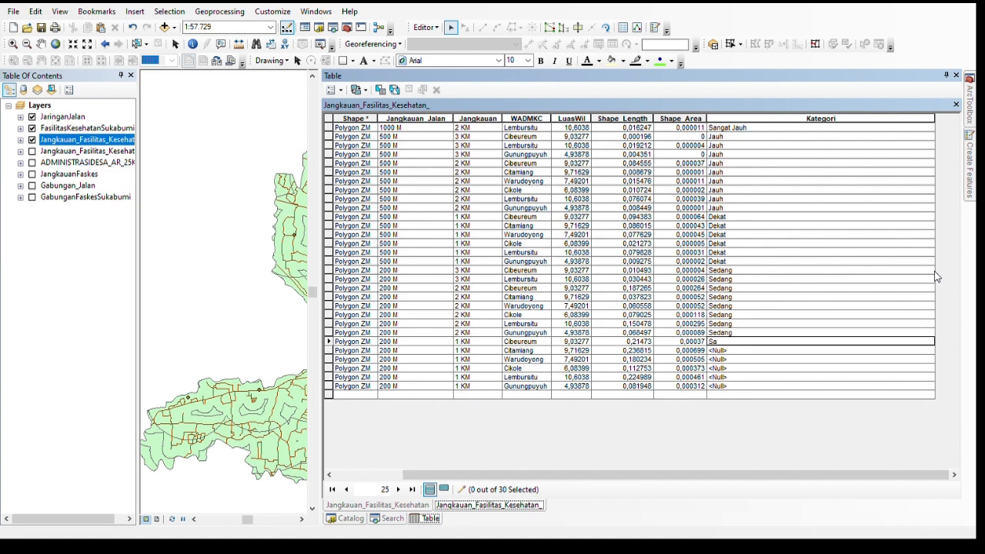
key(Return)
text(Sangat Dekat)
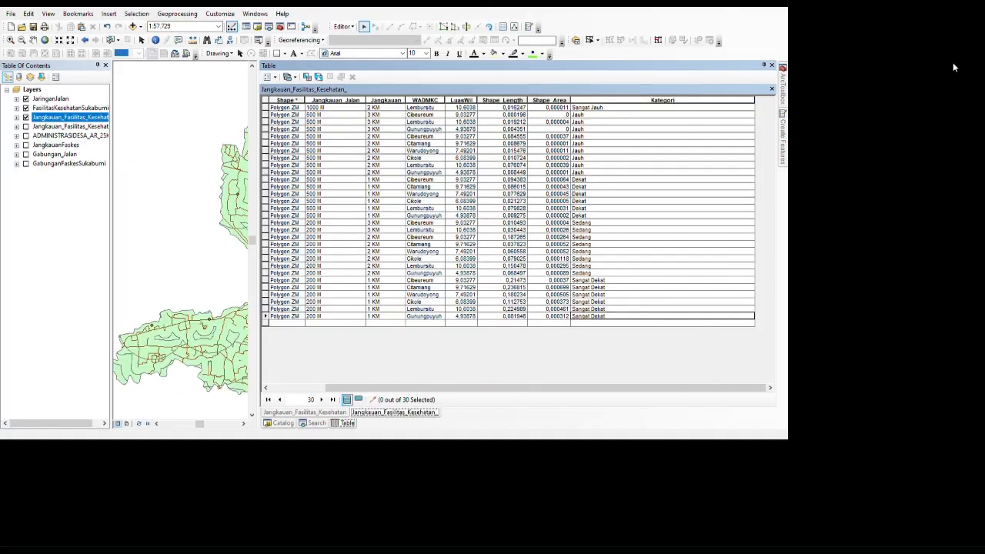
click(456, 76)
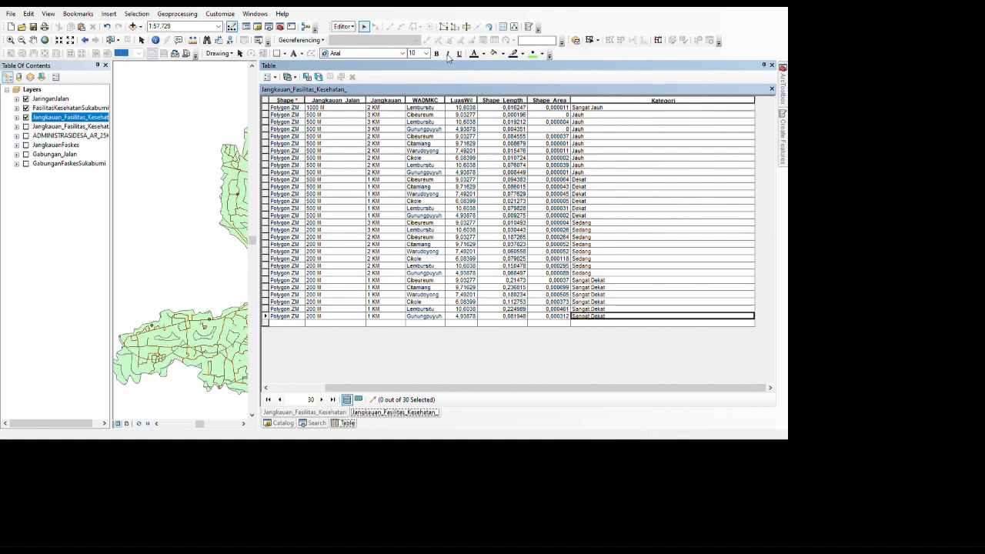
click(449, 64)
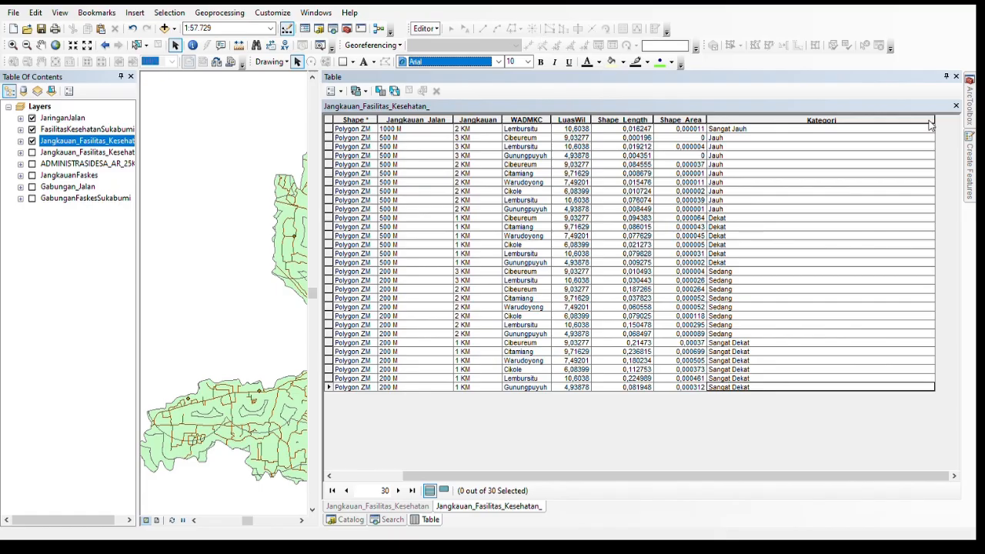
- Put away the attribute table, Search and Catalog windows so the map fills the workspace
click(955, 76)
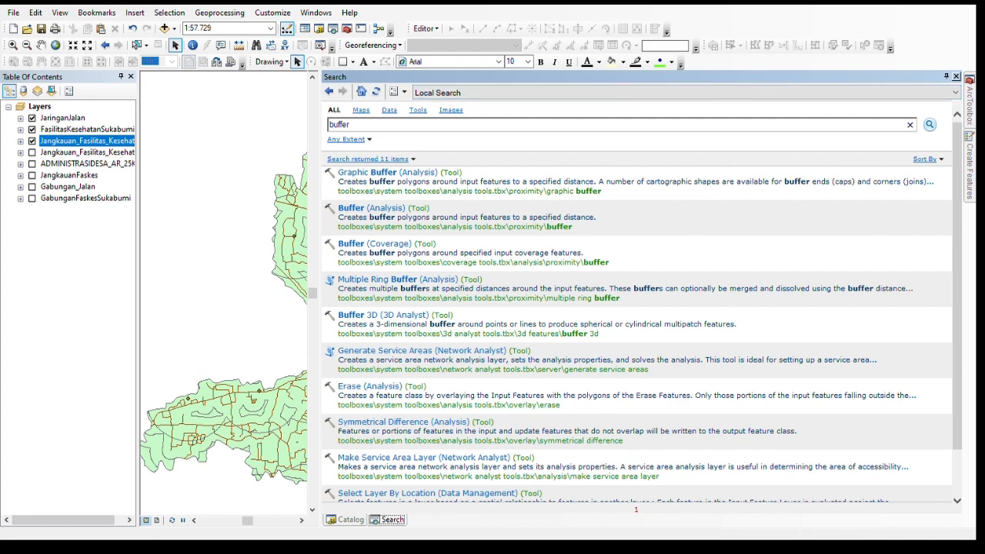
click(956, 77)
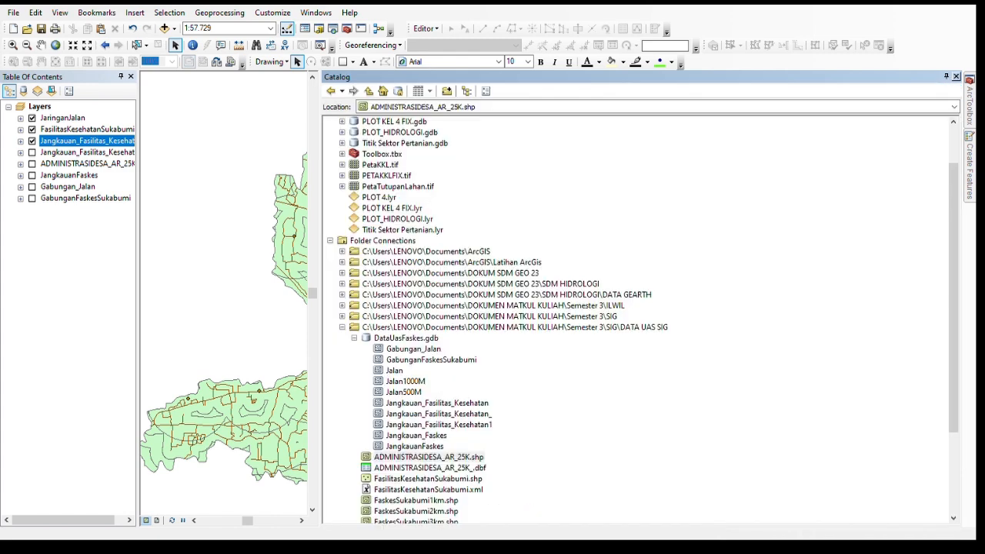
click(956, 76)
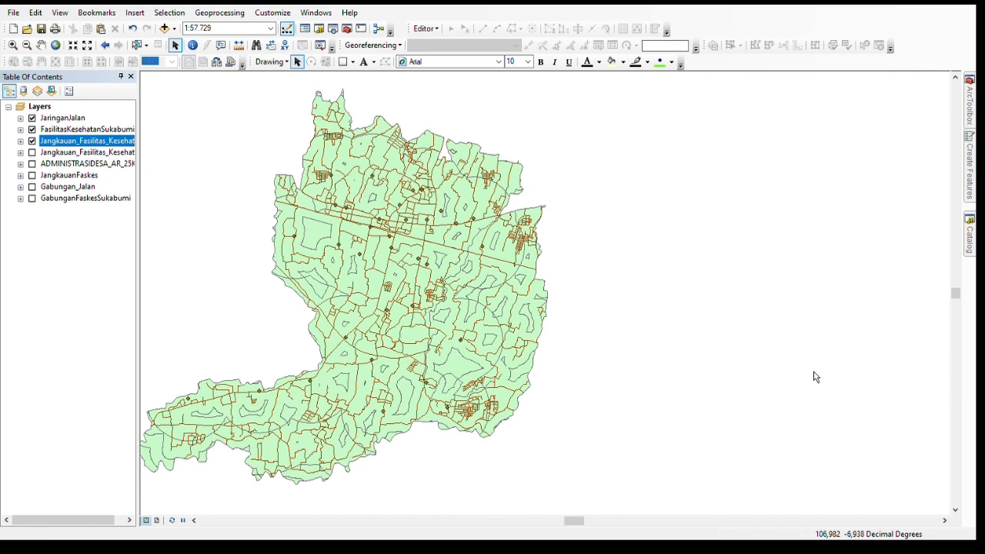
drag(574, 520, 570, 521)
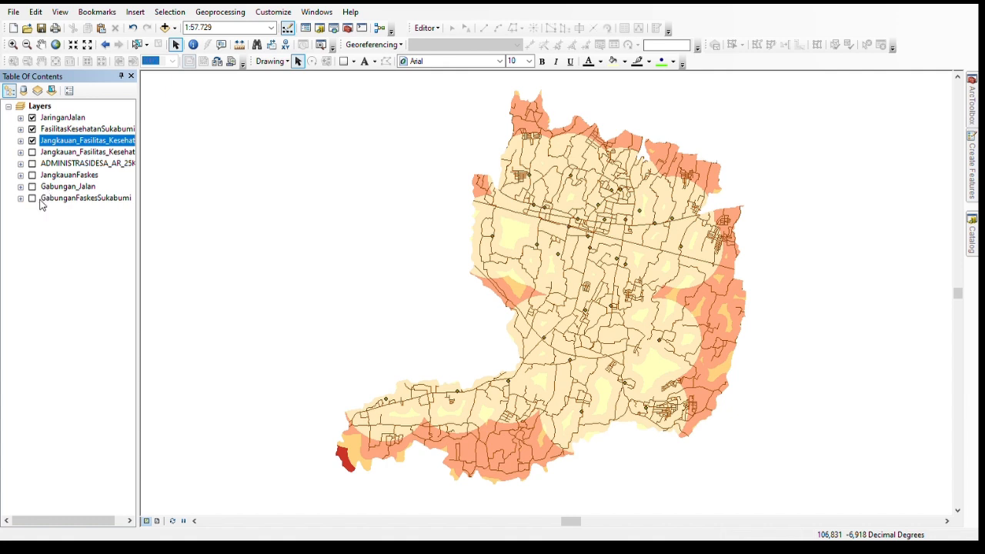
- Show the ADMINISTRASIDESA_AR_25K layer and move it directly beneath Jangkauan_Fasilitas_Kesehatan_ in the layer order
click(32, 164)
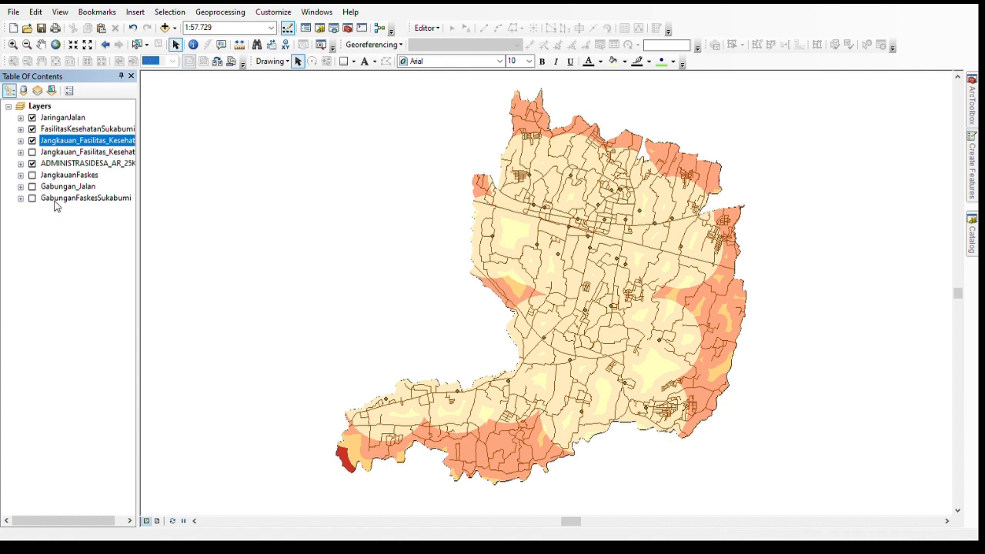
drag(55, 164, 55, 146)
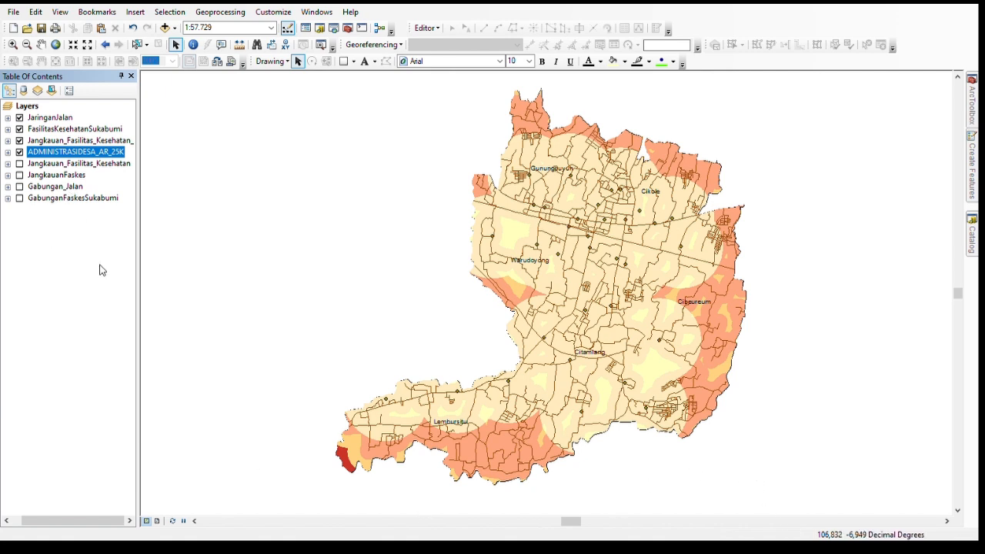
click(103, 523)
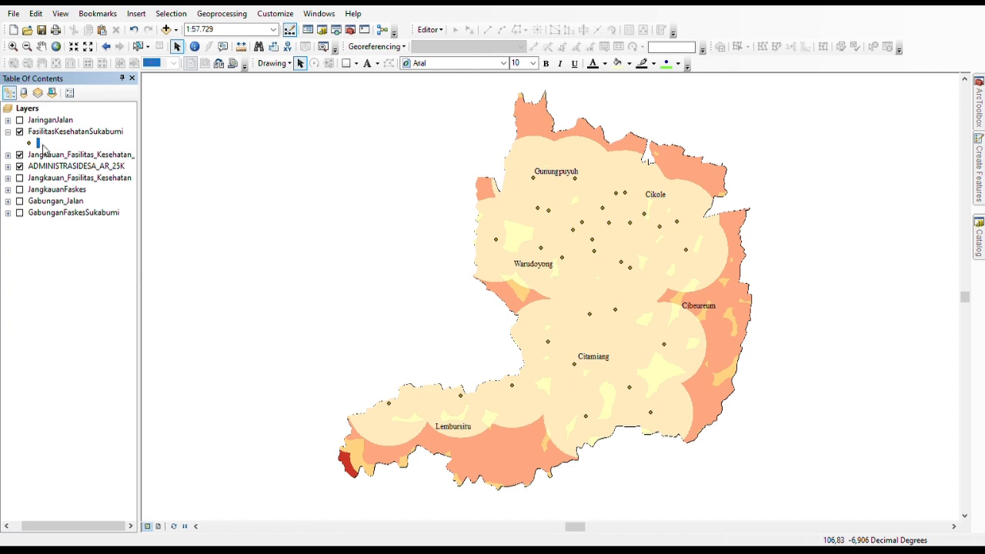
- Compare the map with the JaringanJalan layer shown and hidden
key(Up)
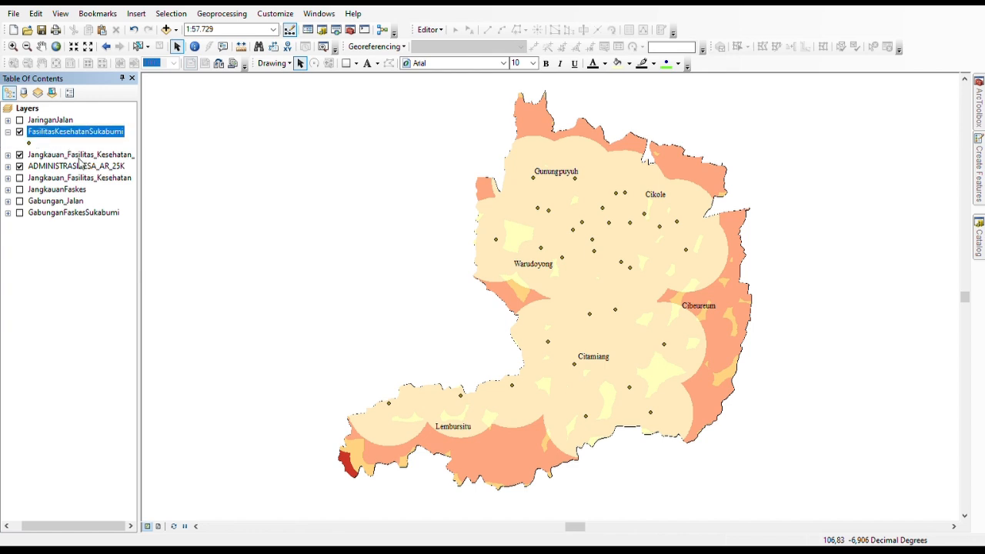
click(19, 120)
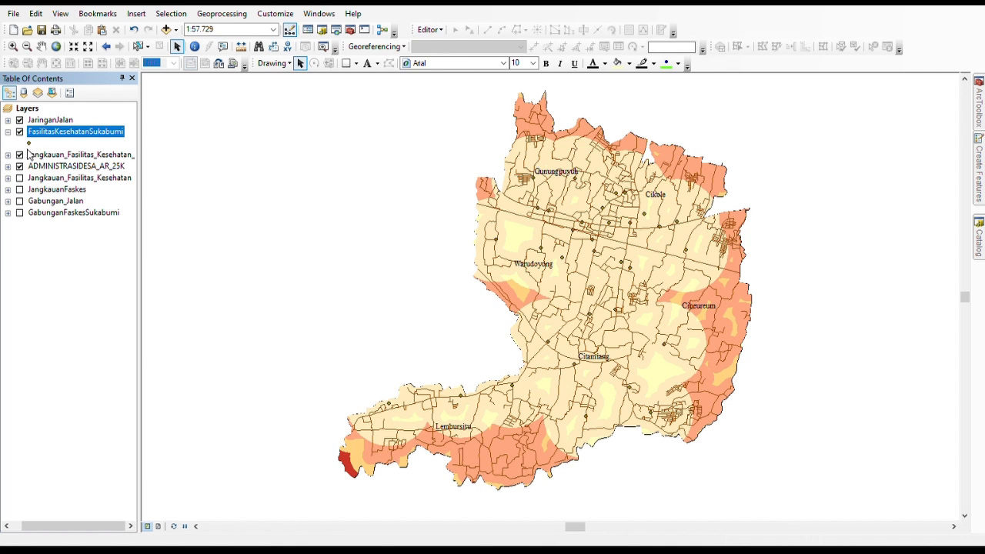
click(19, 120)
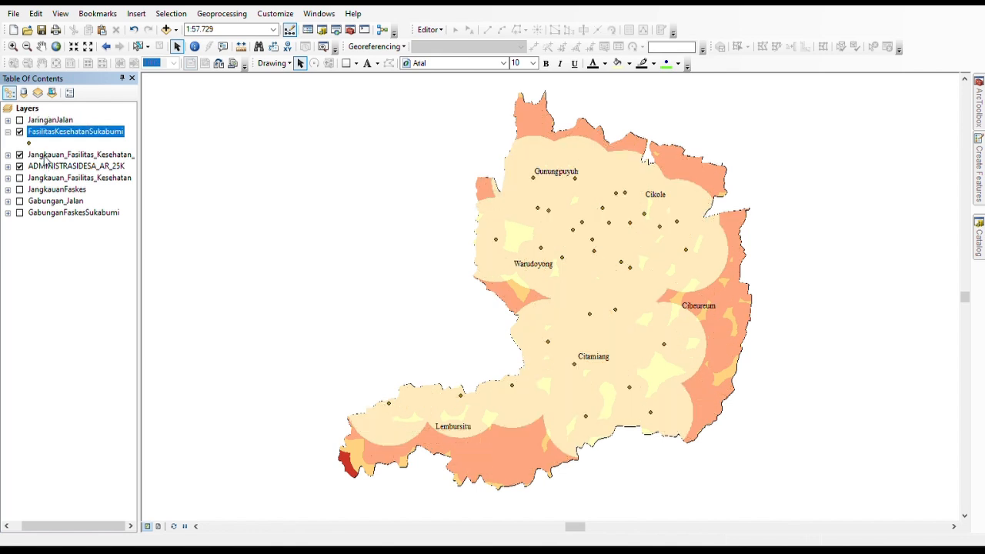
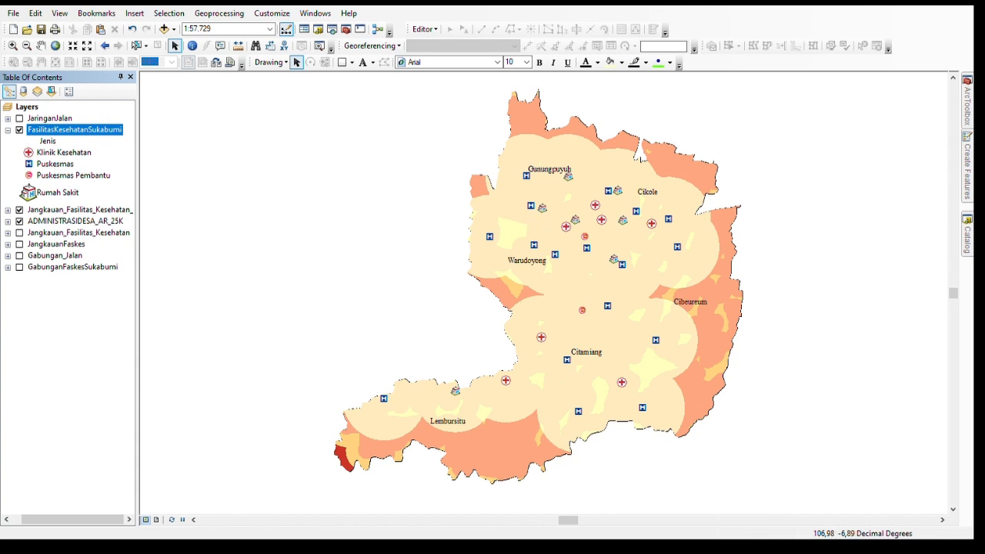
- Save the map document and add Pemukiman.shp from the DATA UAS SIG folder to the map
click(43, 31)
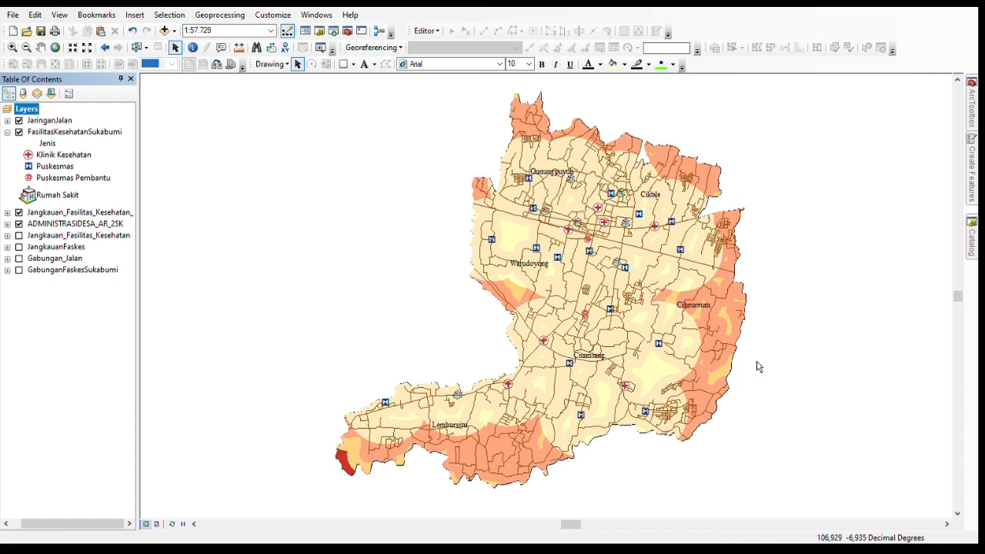
click(971, 242)
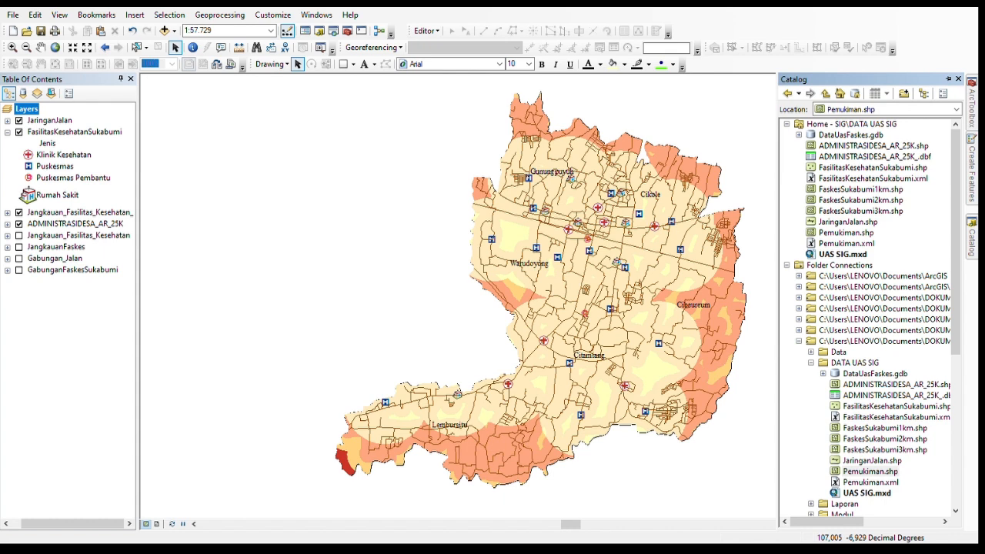
mouse_move(869, 471)
mouse_down()
mouse_move(723, 468)
mouse_move(719, 449)
mouse_up()
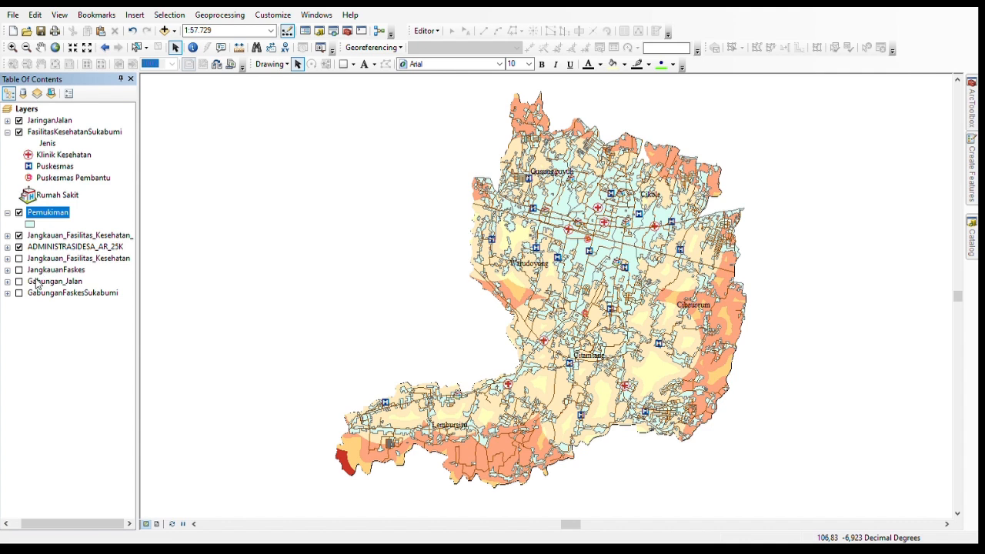
- Change the fill colour of the Pemukiman layer's symbol to orange
click(30, 224)
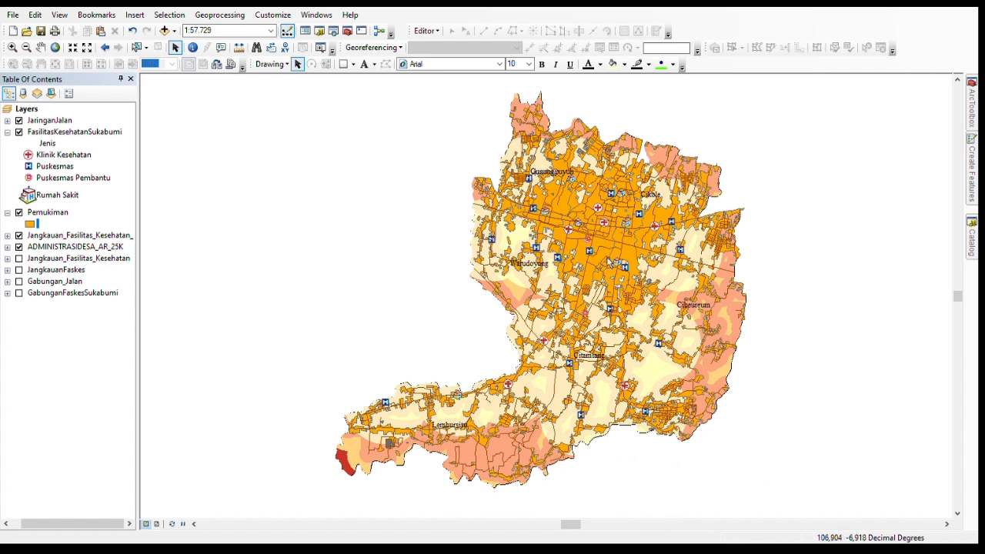
click(42, 305)
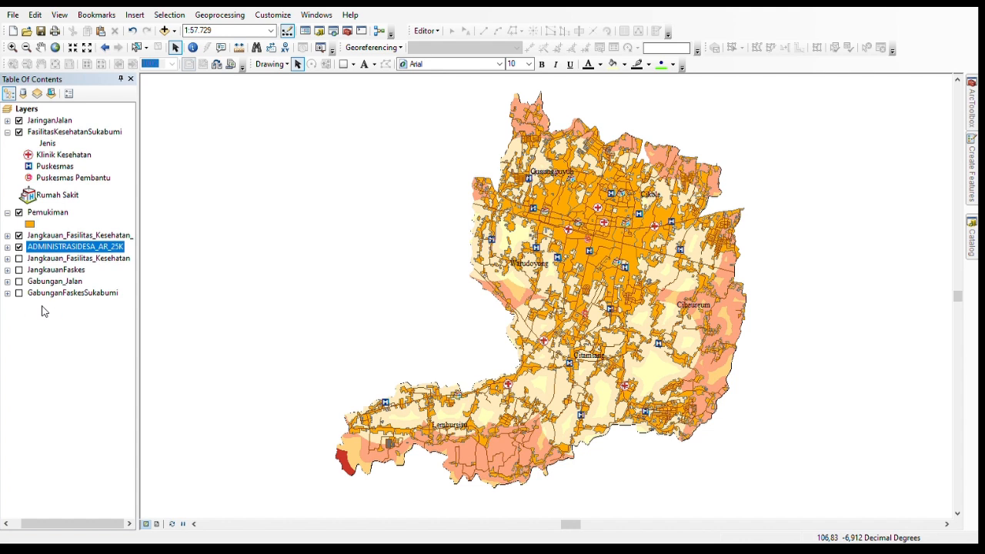